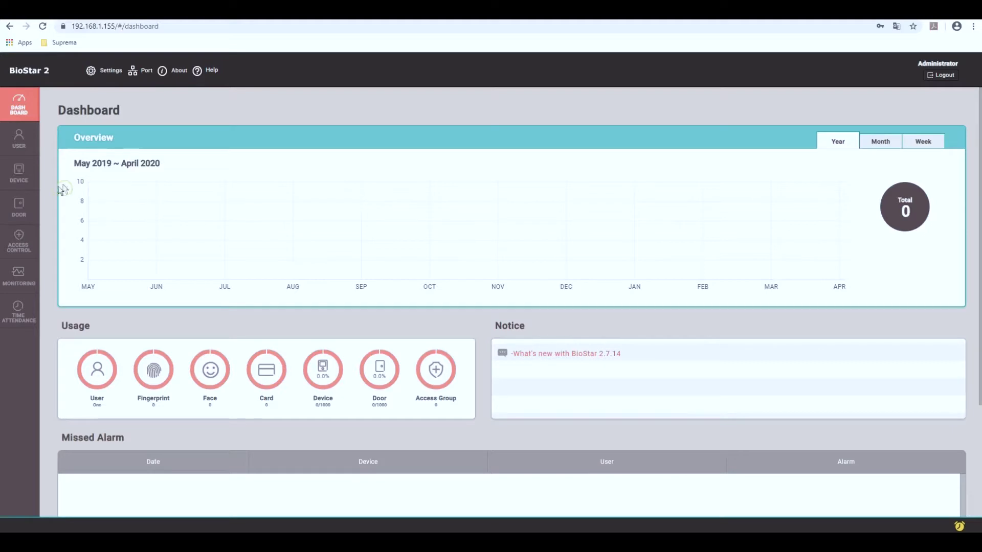
Search the network and add the CoreStation 40 at 192.168.1.248 to All Devices.
left_click(28, 183)
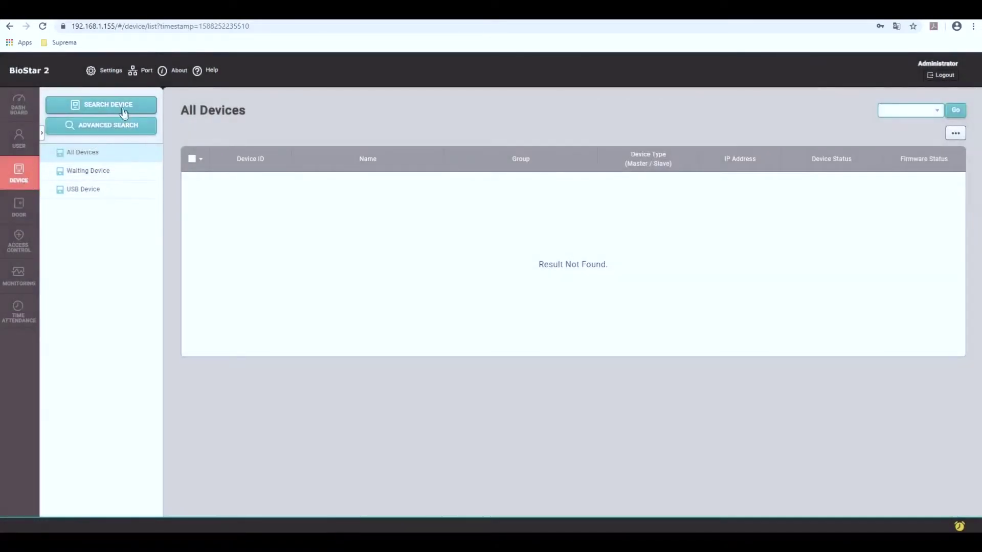
left_click(129, 108)
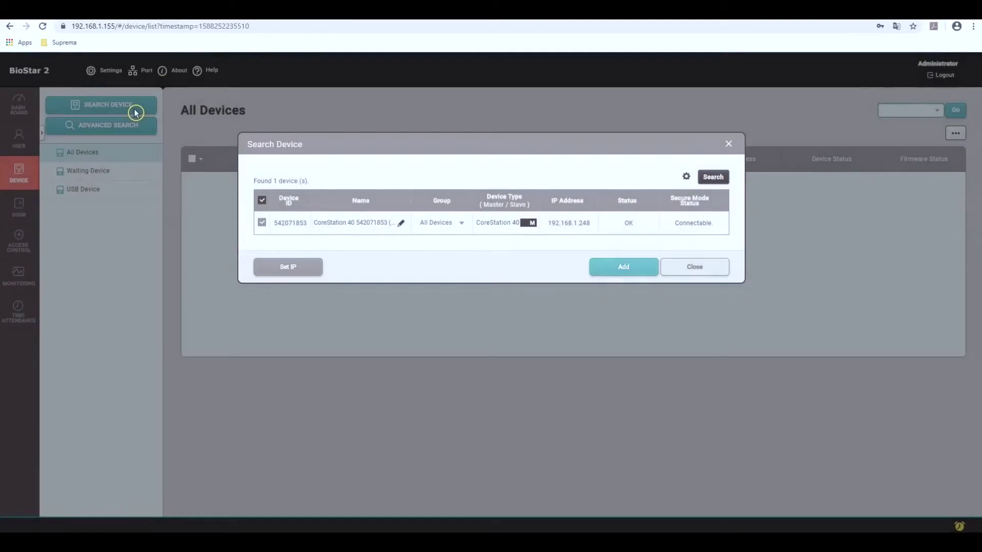
left_click(618, 268)
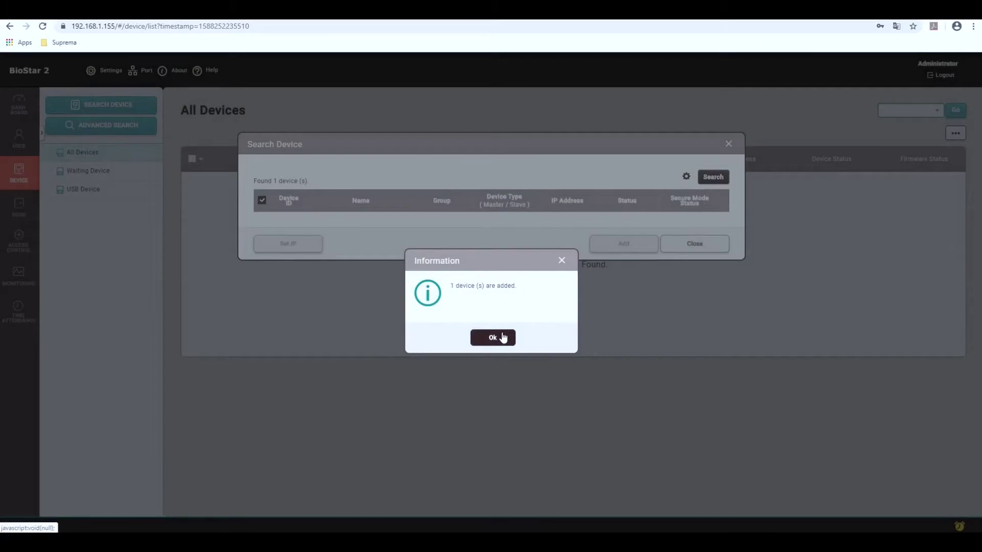
left_click(504, 338)
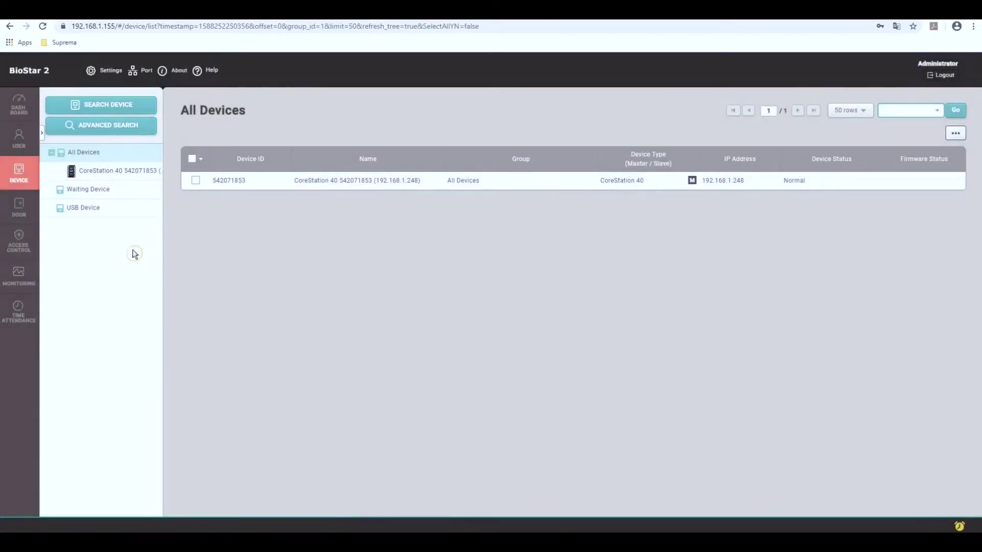
Open the CoreStation 40's settings and leave its name unchanged.
left_click(119, 172)
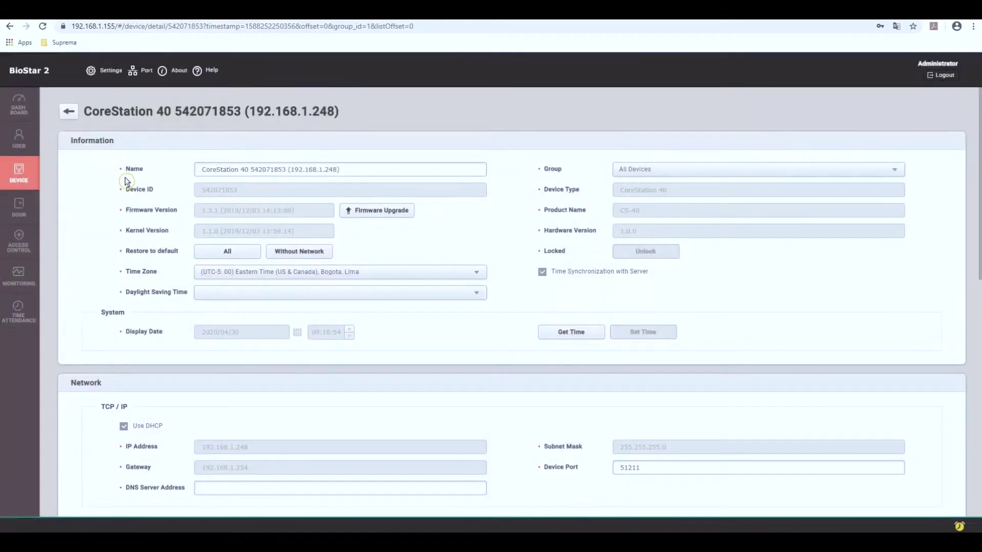
left_click_drag(363, 173, 173, 178)
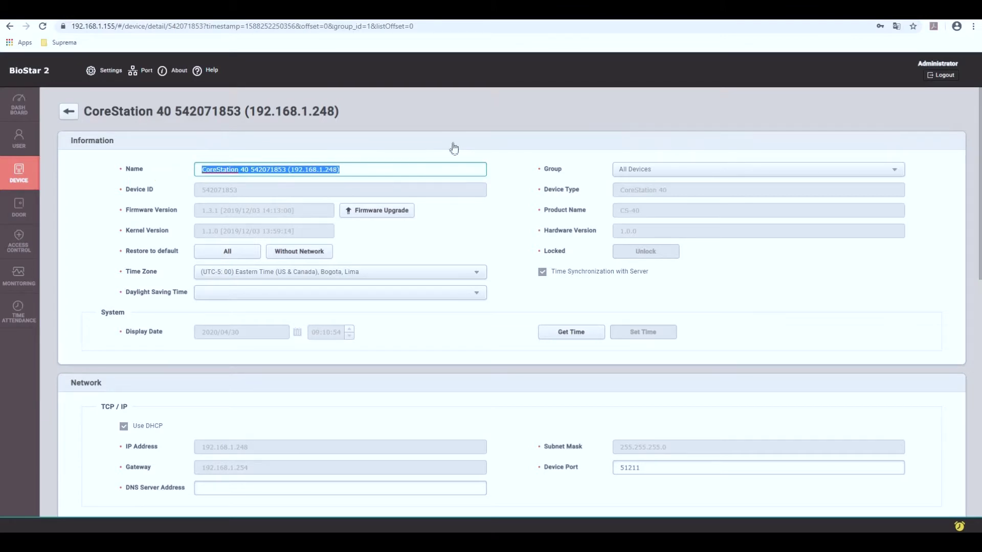
left_click(522, 180)
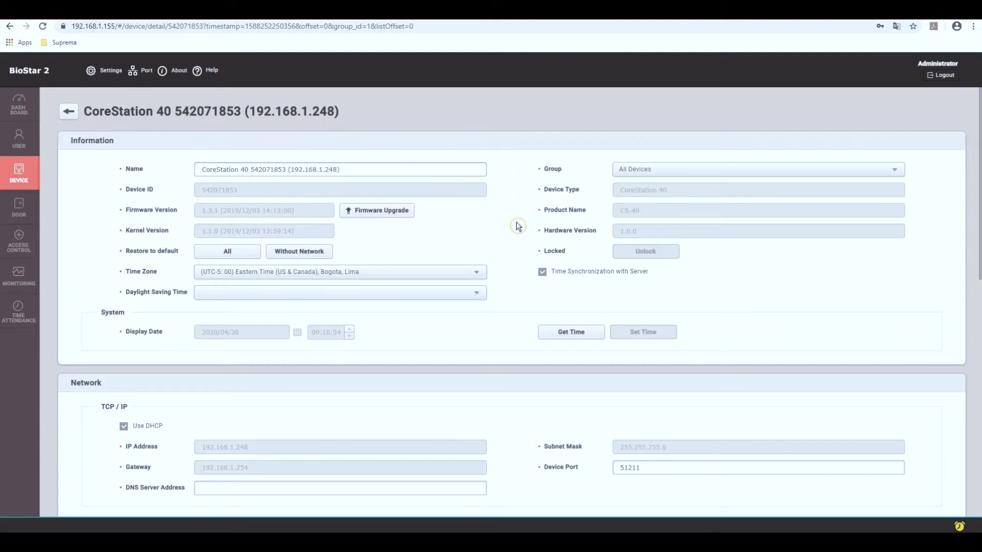
Keep Use DHCP enabled and apply the CoreStation 40 network settings.
scroll(517, 225, "down", 1)
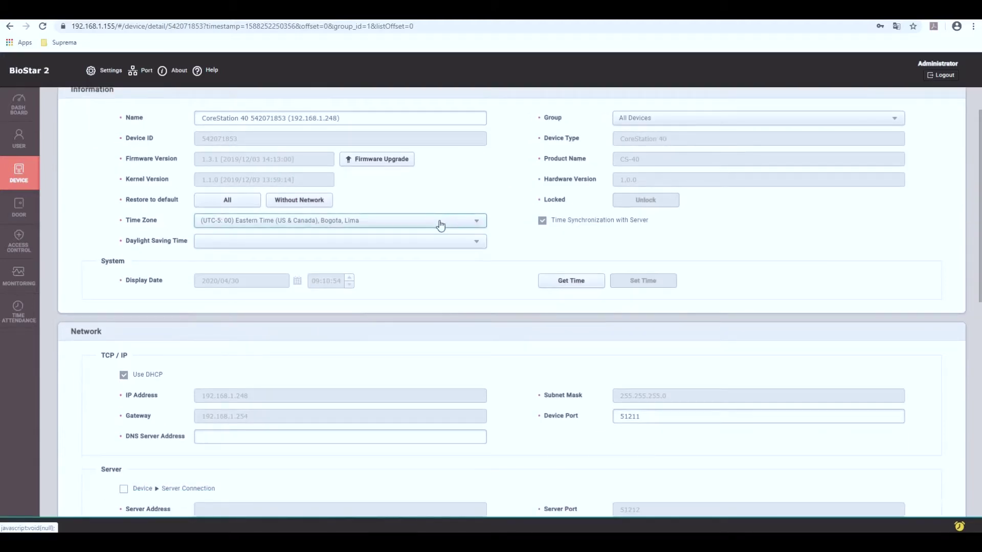
scroll(520, 226, "down", 2)
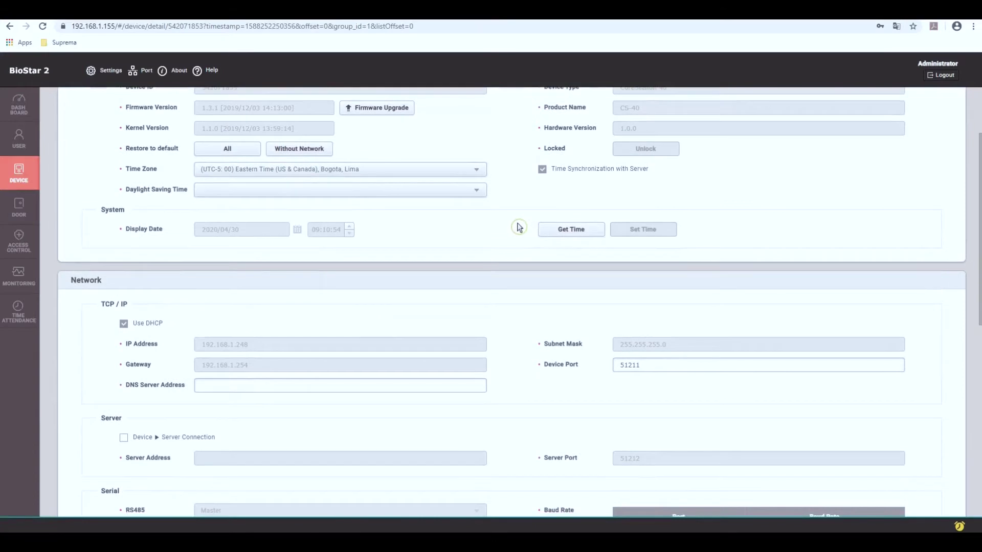
scroll(512, 227, "down", 1)
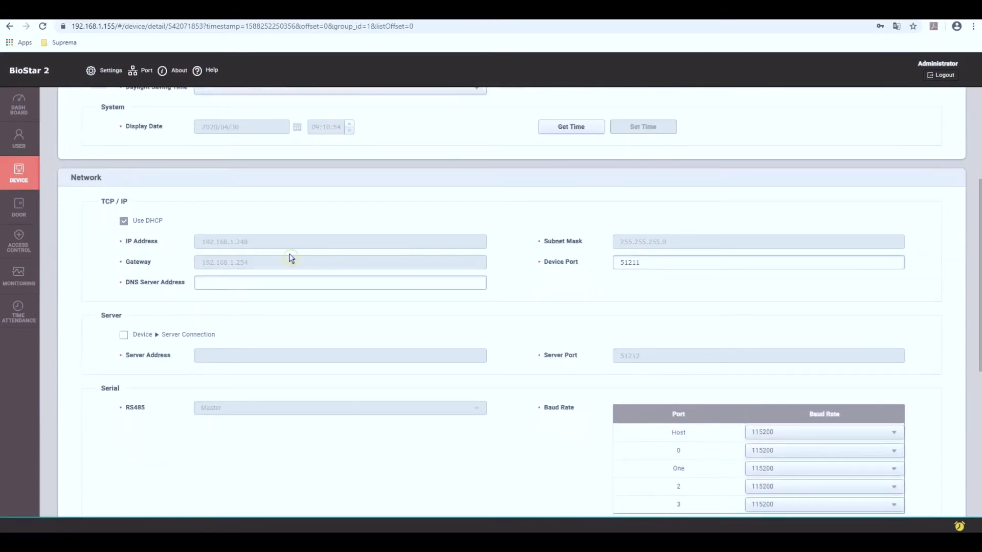
left_click(123, 221)
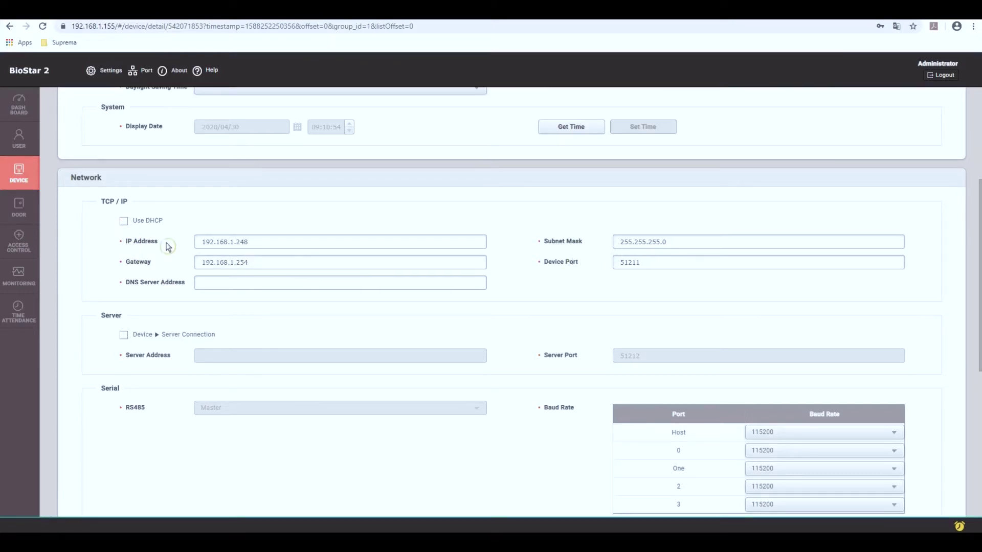
left_click(124, 221)
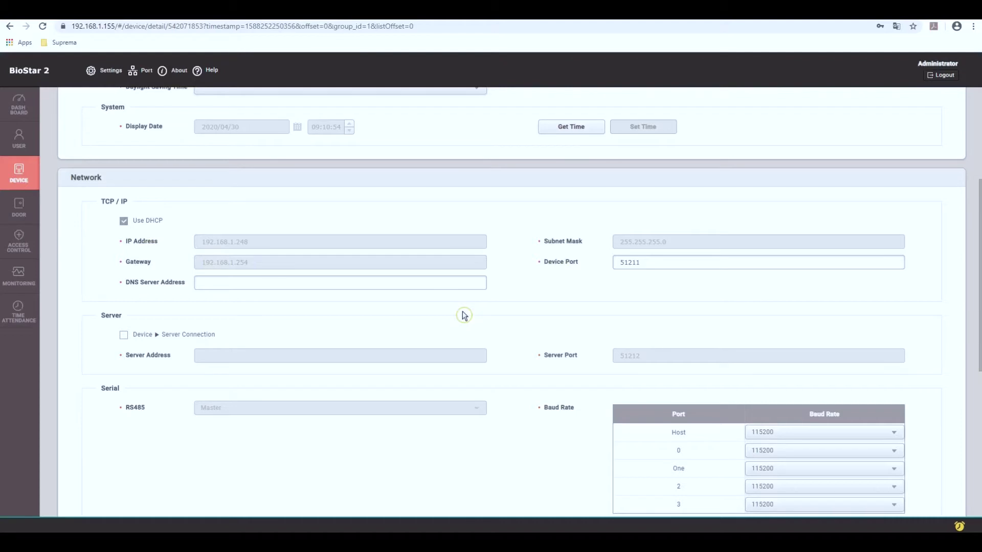
scroll(463, 315, "down", 4)
scroll(463, 315, "down", 1)
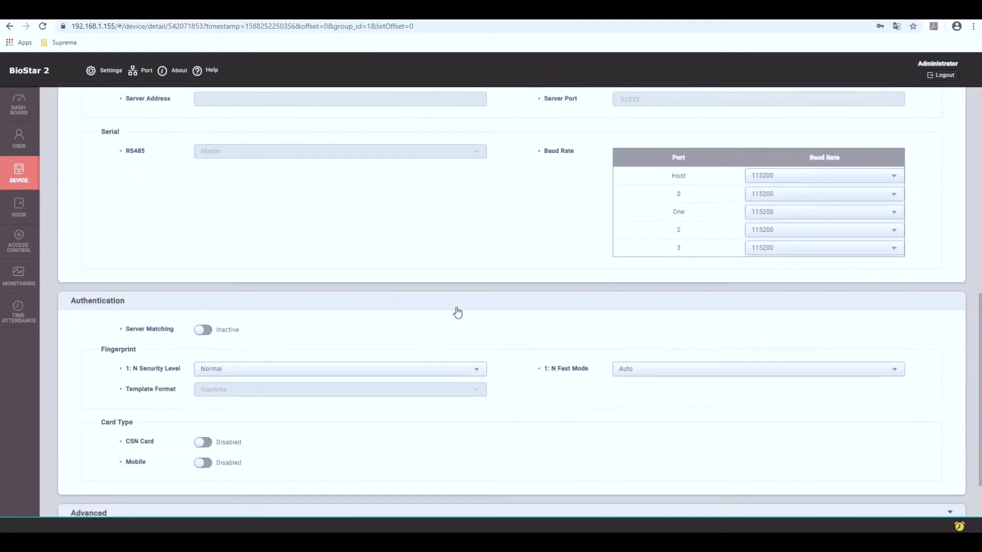
scroll(457, 312, "down", 2)
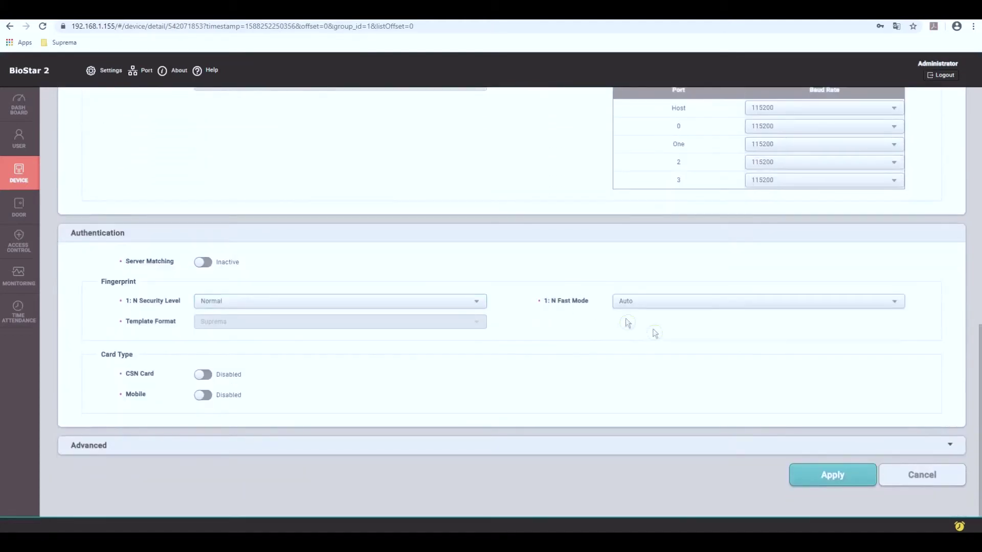
left_click(834, 475)
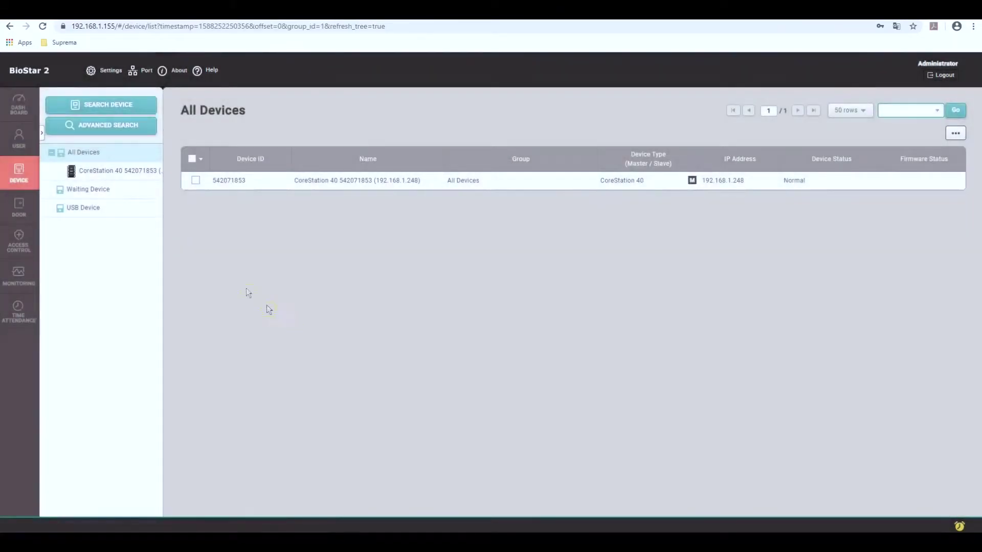
Search the CoreStation 40 for slave devices and add the BioEntry R2 and Xpass D2, acknowledging the tamper alarm.
right_click(115, 172)
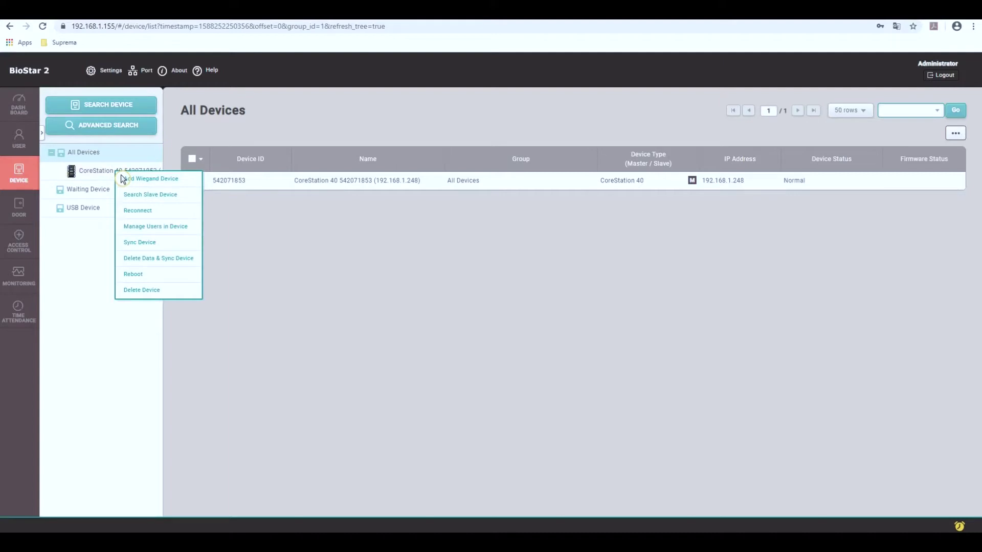
left_click(181, 203)
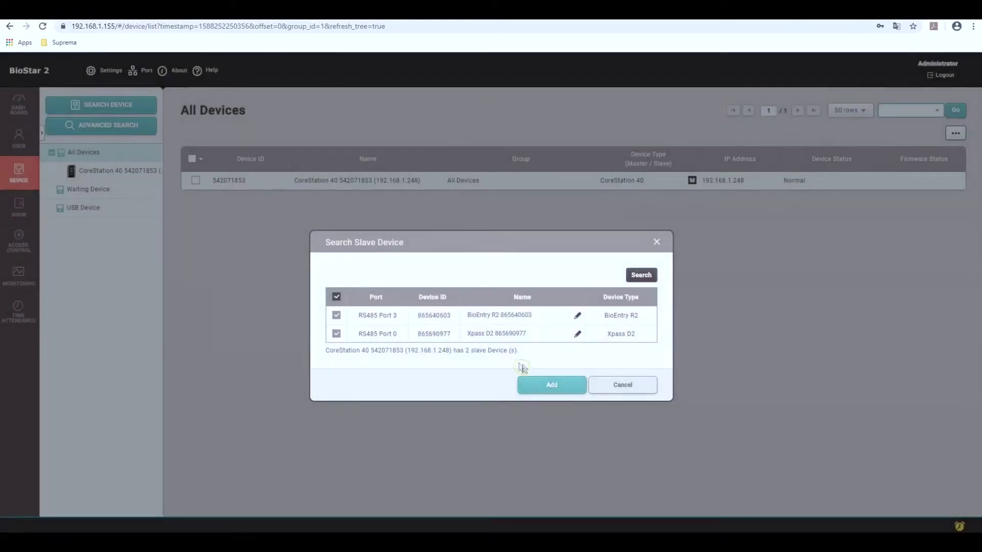
left_click(551, 386)
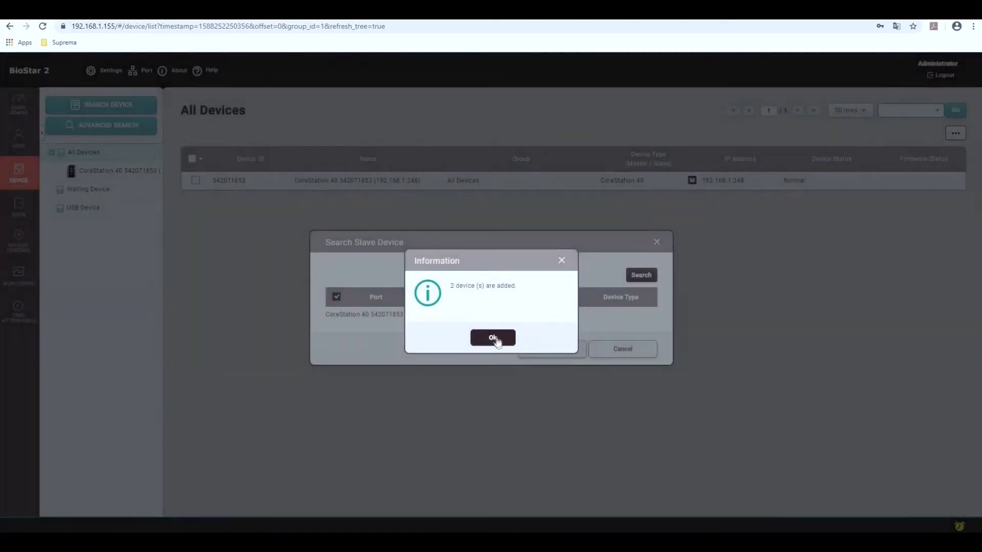
left_click(494, 339)
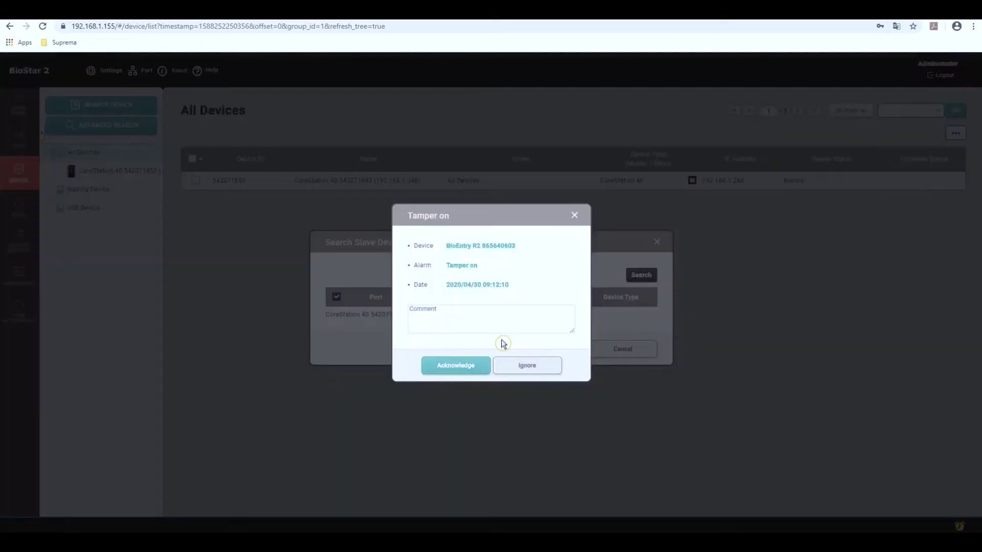
left_click(451, 366)
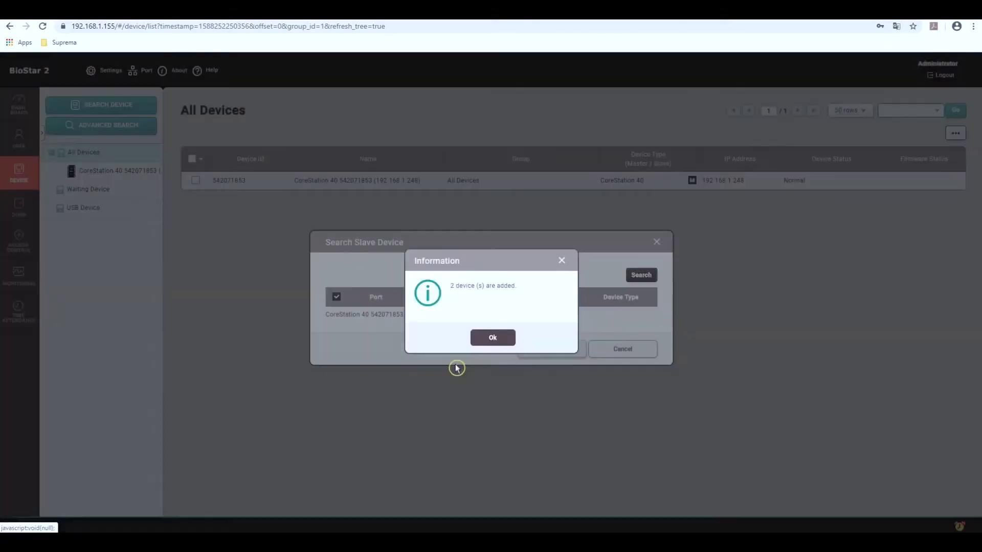
left_click(486, 338)
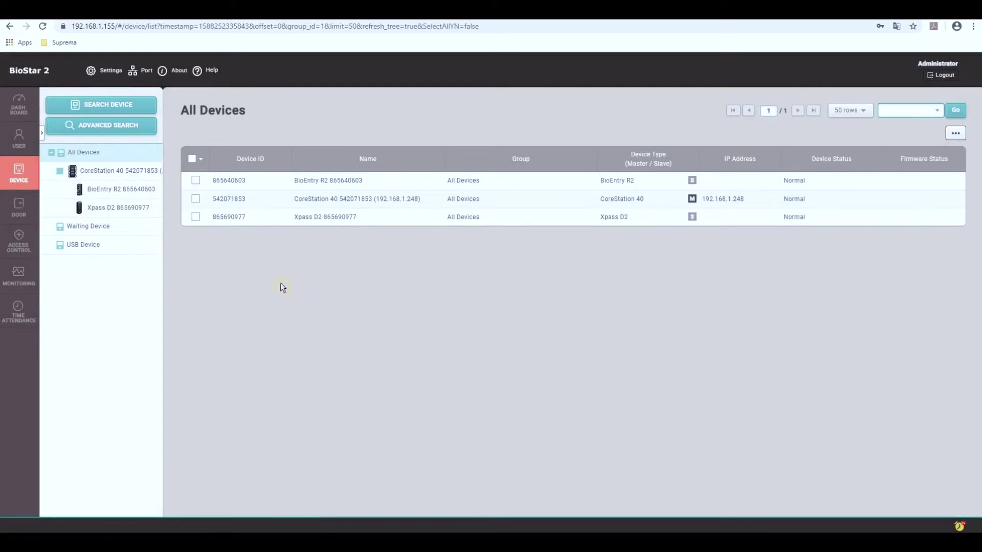
Rename the BioEntry R2 to 'Lobby to Office Reader' and apply its settings.
left_click(127, 194)
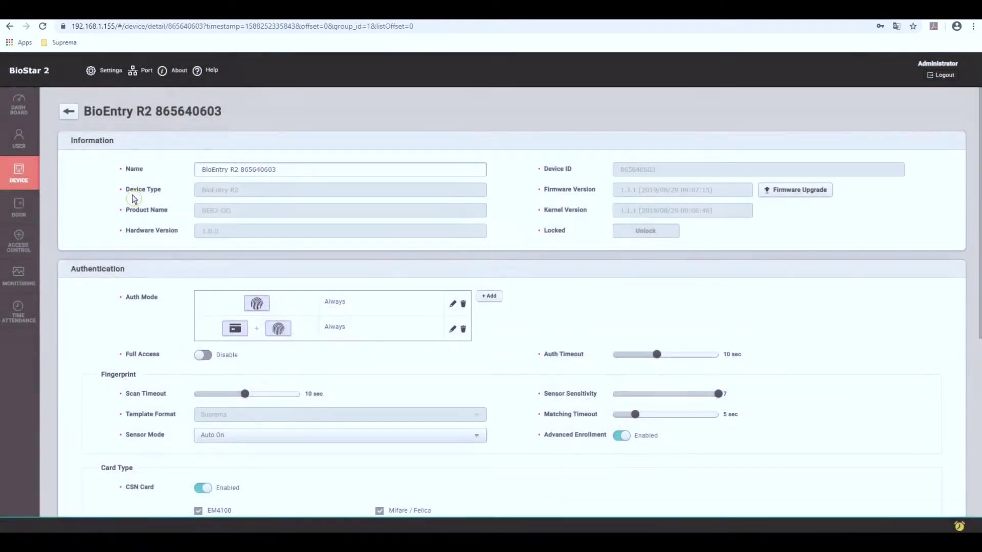
left_click_drag(286, 167, 173, 175)
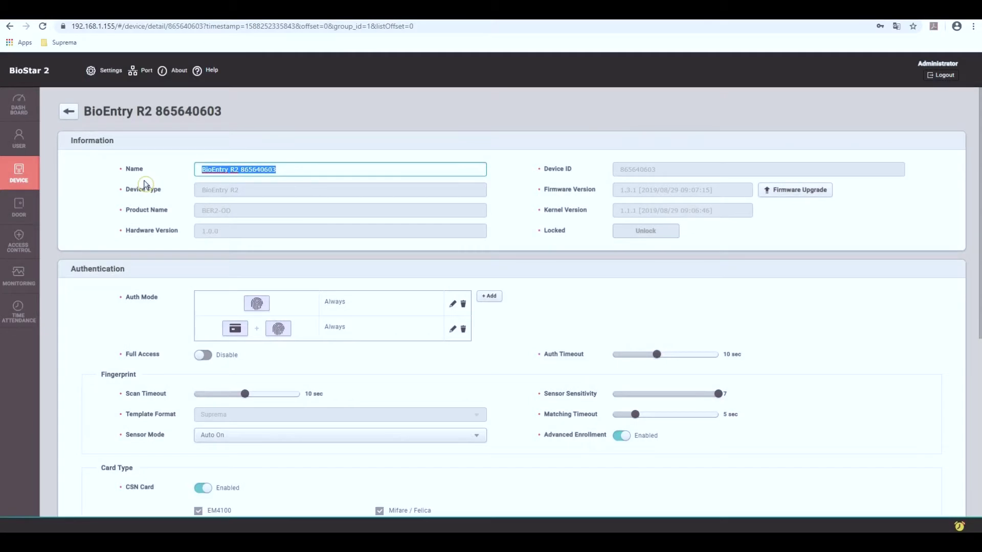
key("BackSpace")
type("L")
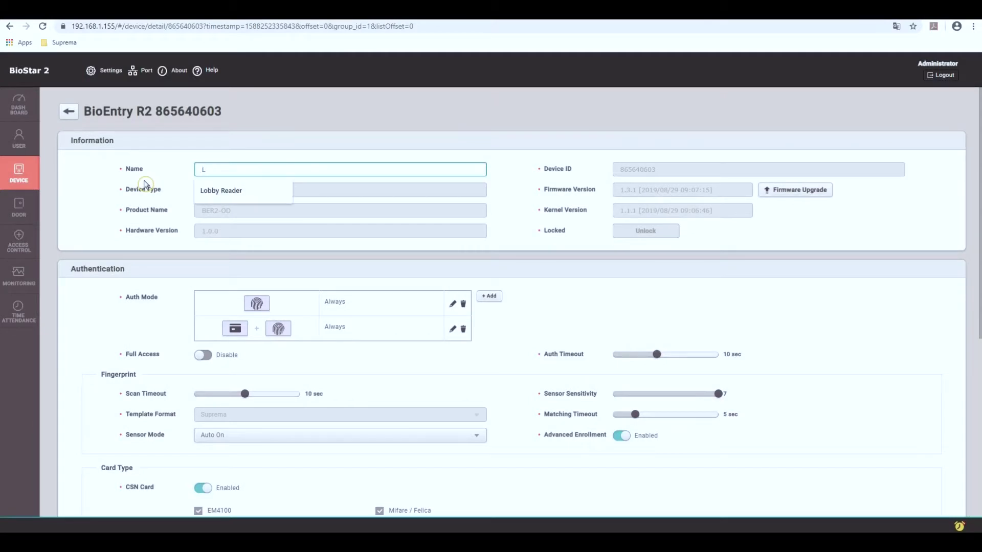
type("obby to Office Reader")
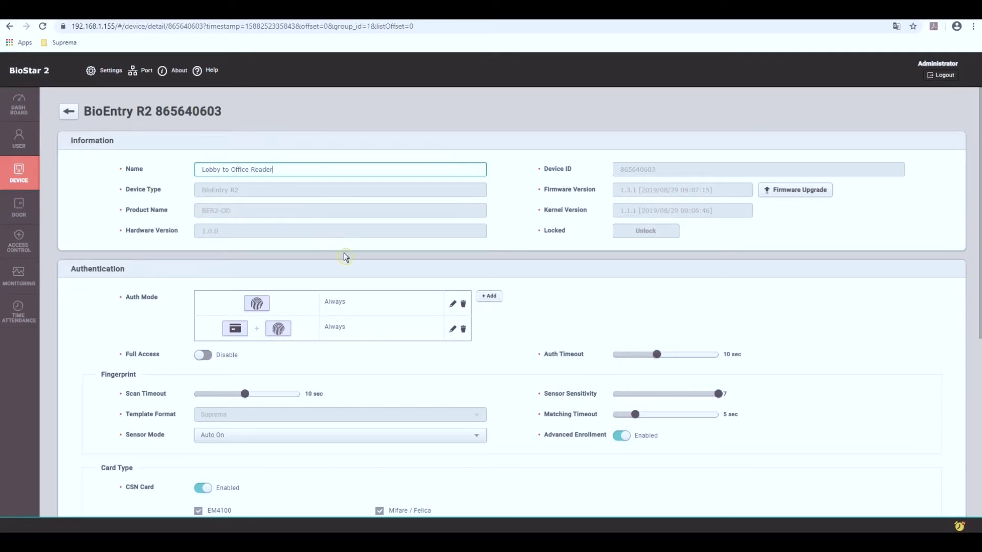
scroll(297, 252, "down", 1)
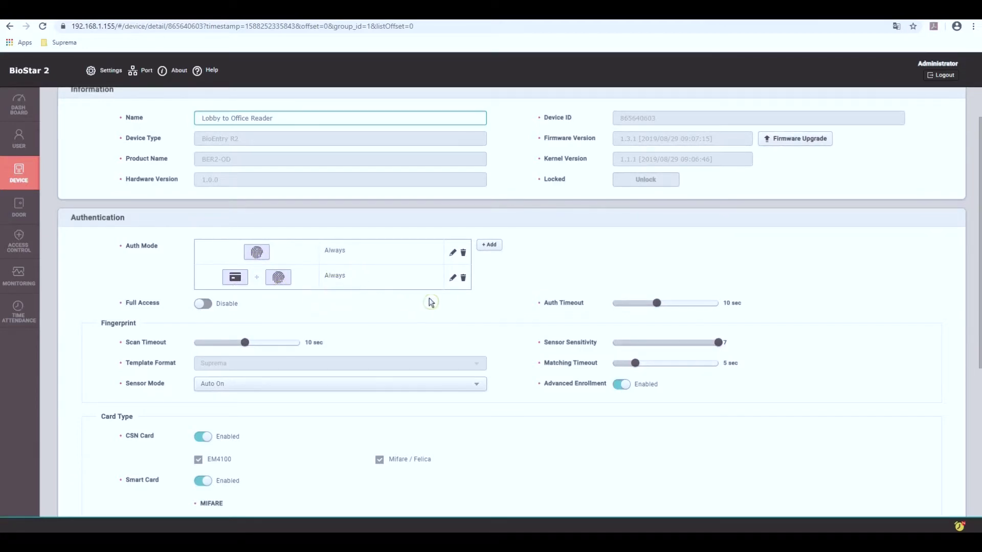
scroll(476, 299, "down", 2)
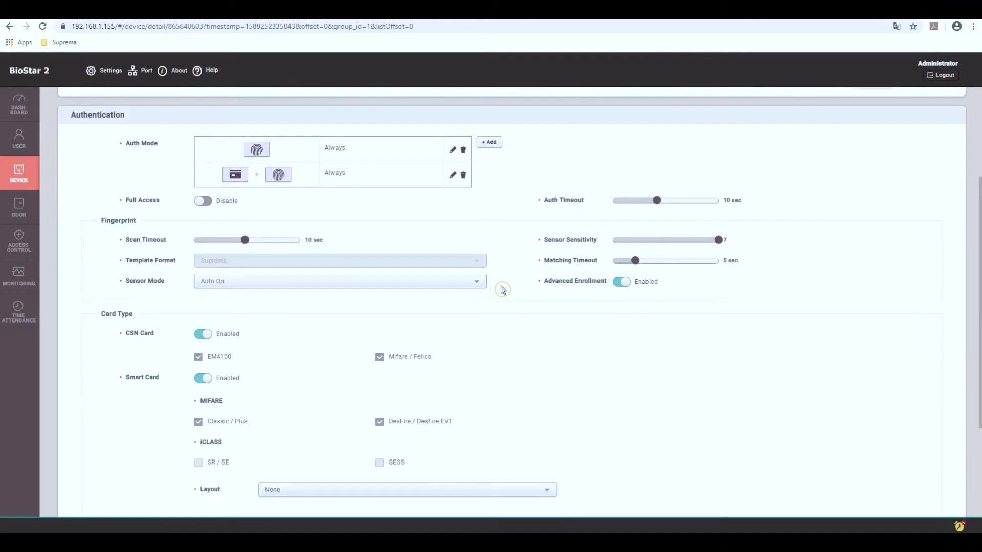
scroll(501, 289, "down", 1)
scroll(502, 289, "down", 2)
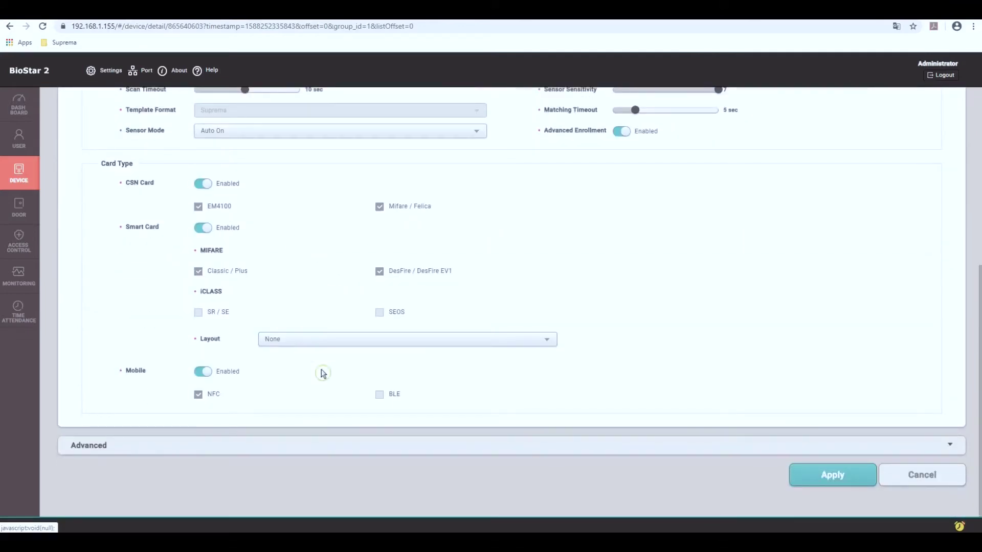
left_click(816, 468)
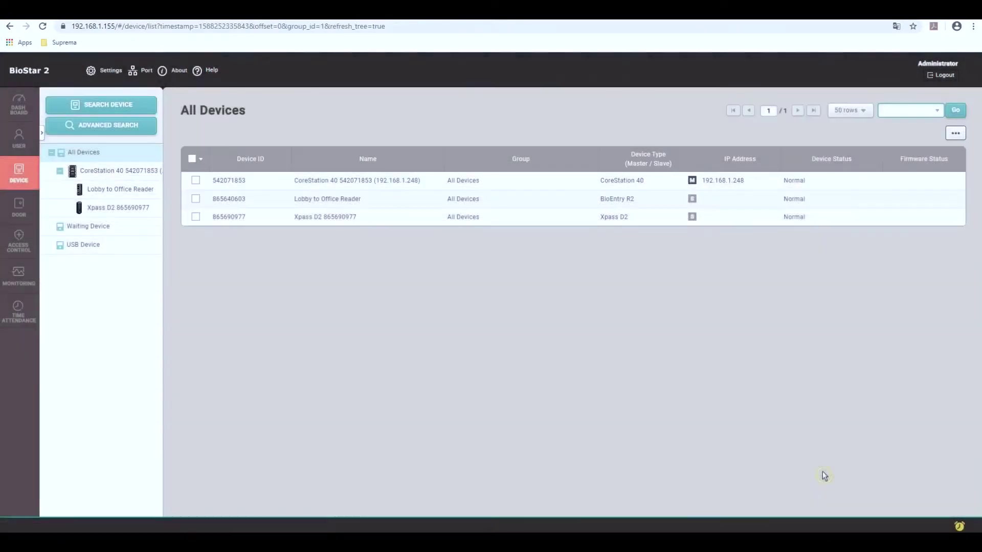
Rename the Xpass D2 to 'Front Entrance Reader', apply it, and show the empty door list.
left_click(127, 209)
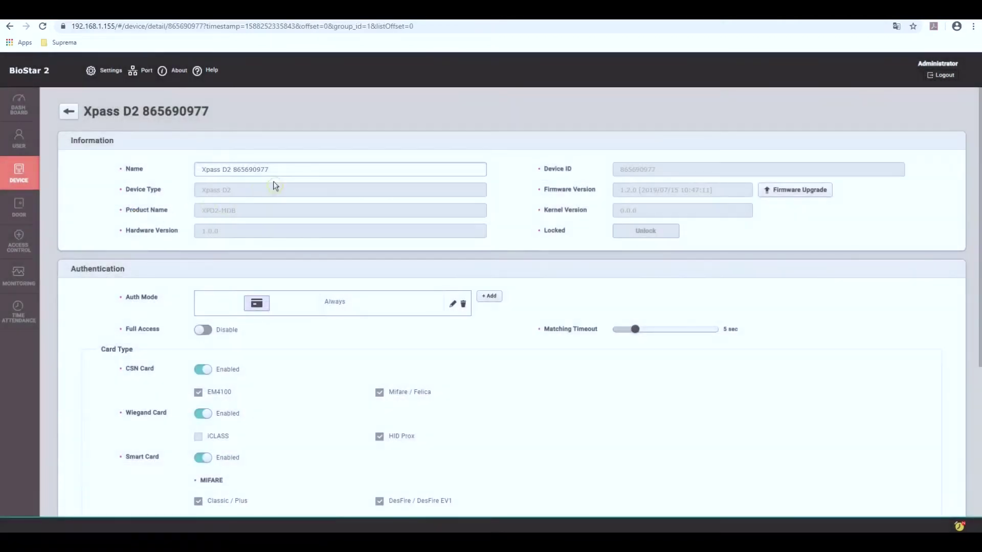
left_click(278, 170)
left_click_drag(279, 170, 172, 181)
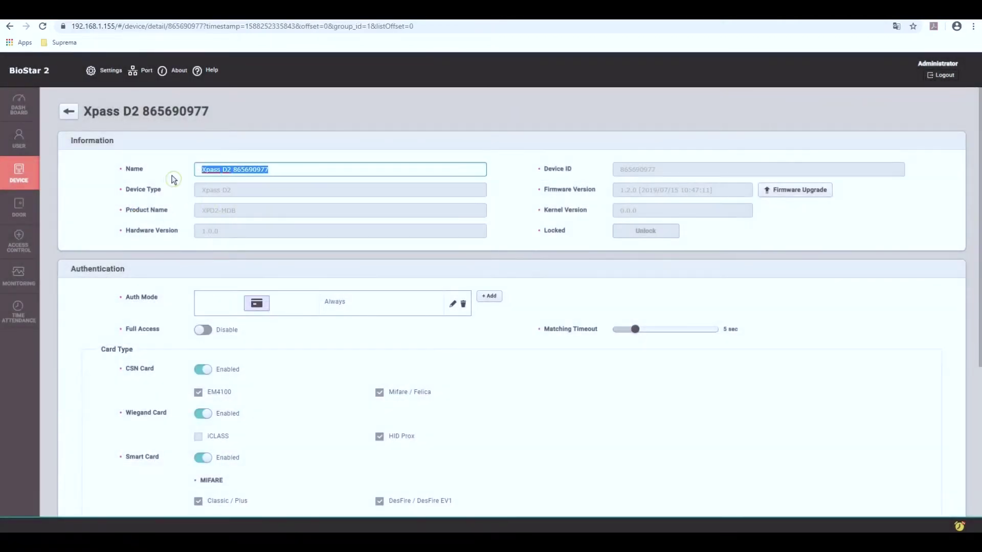
type("Front Entrance Reader")
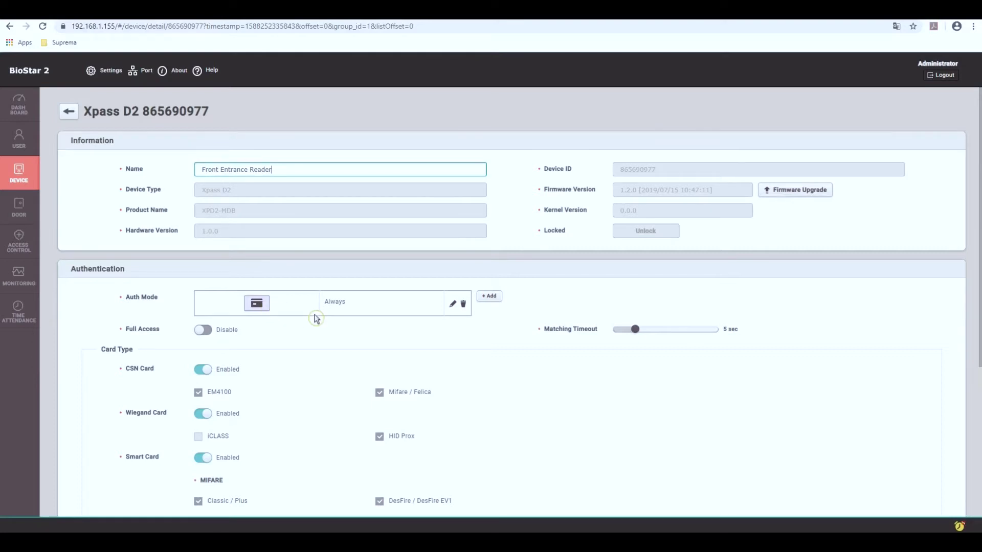
scroll(316, 319, "down", 5)
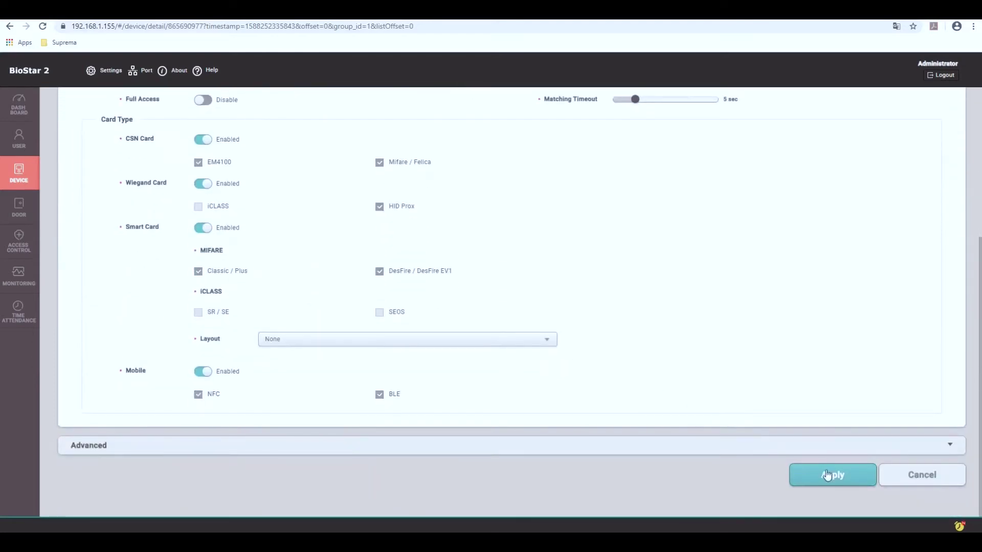
left_click(828, 476)
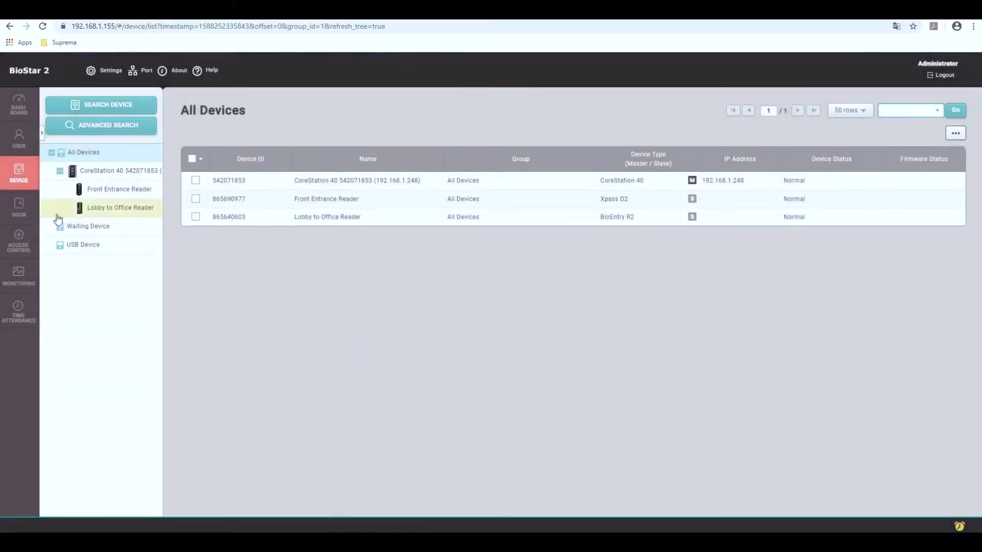
left_click(18, 208)
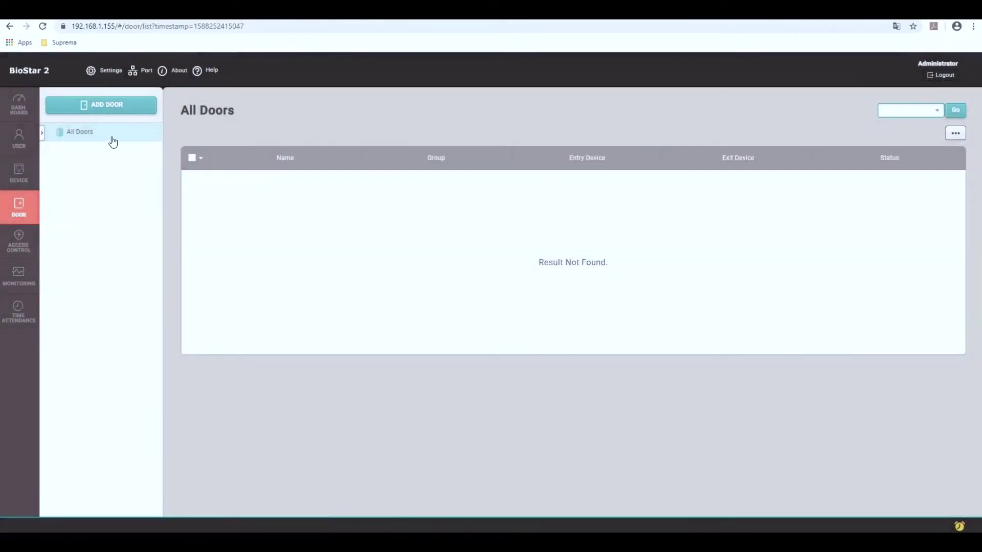
Create 'Front Entrance Door' with Front Entrance Reader as entry device and CoreStation 40 Relay 0.
left_click(132, 107)
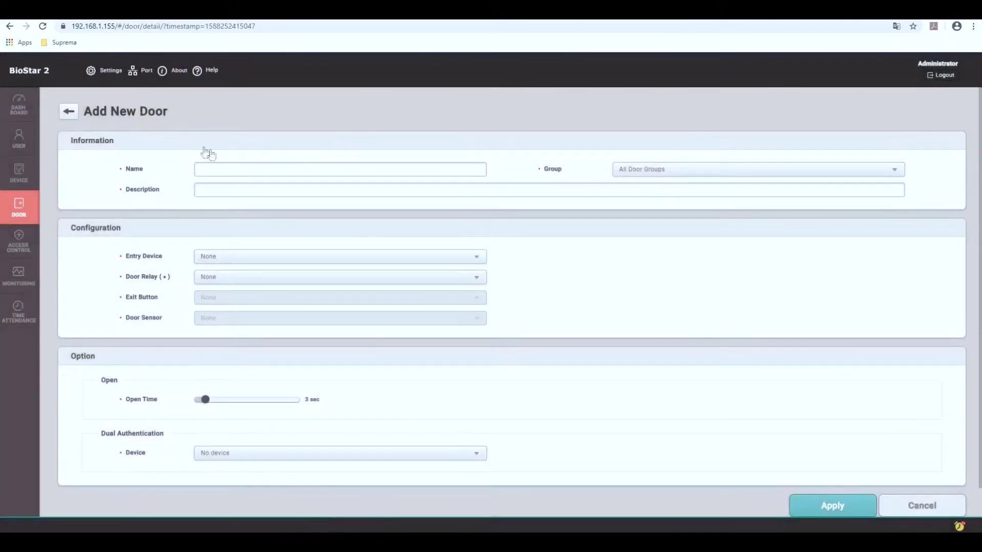
left_click(238, 169)
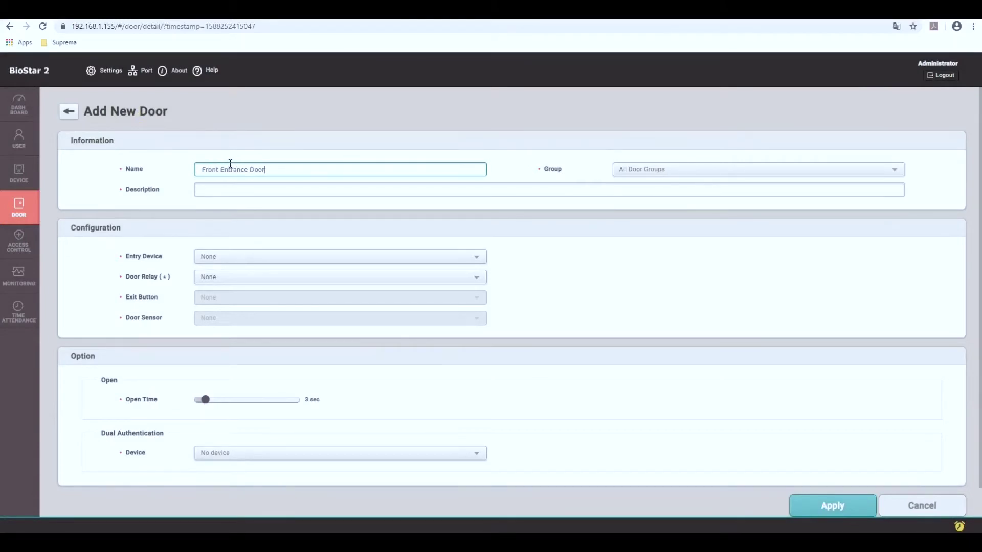
left_click(317, 259)
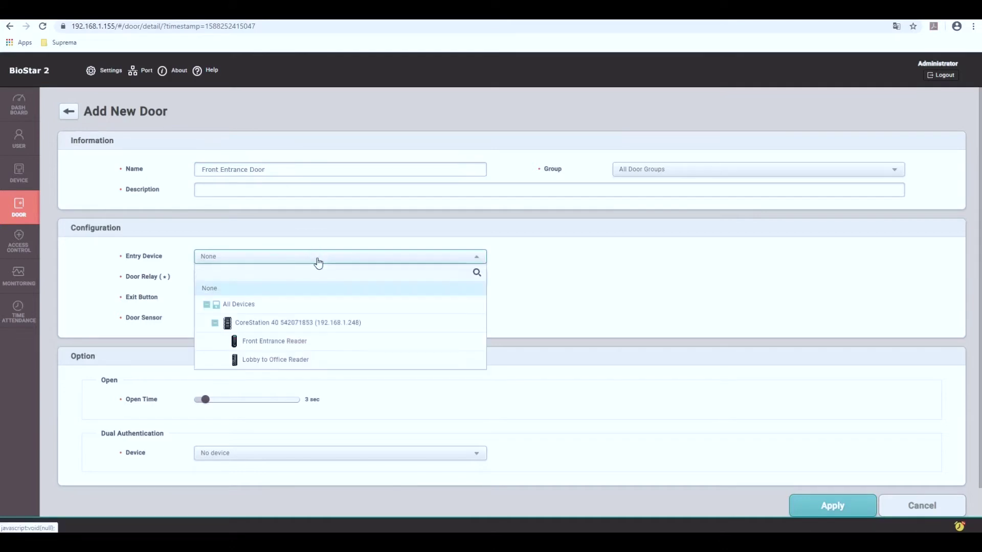
left_click(364, 343)
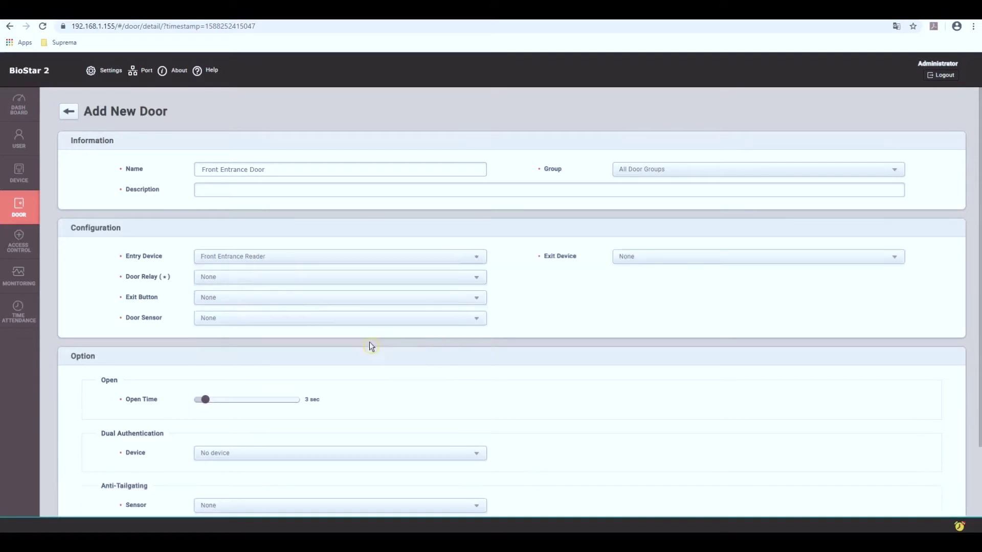
left_click(483, 282)
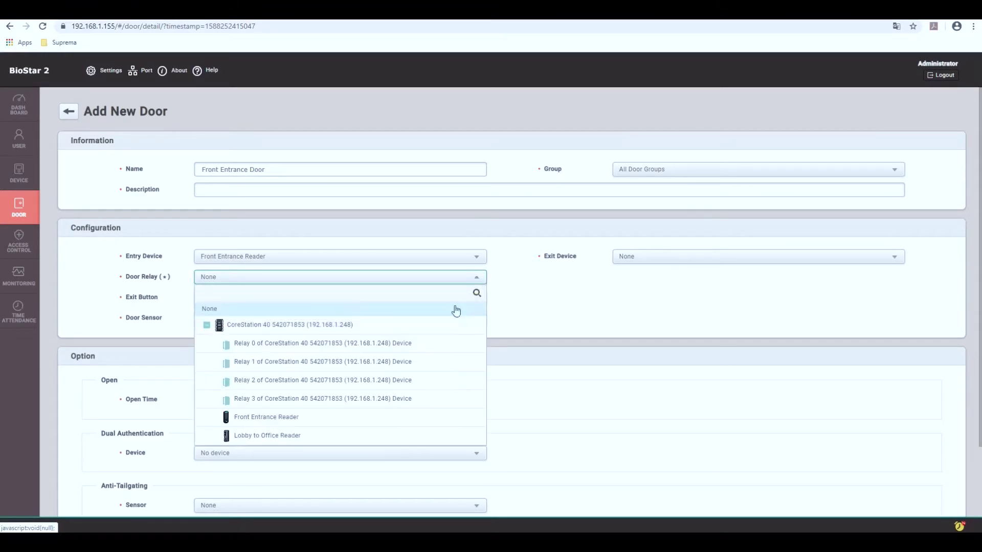
left_click(419, 351)
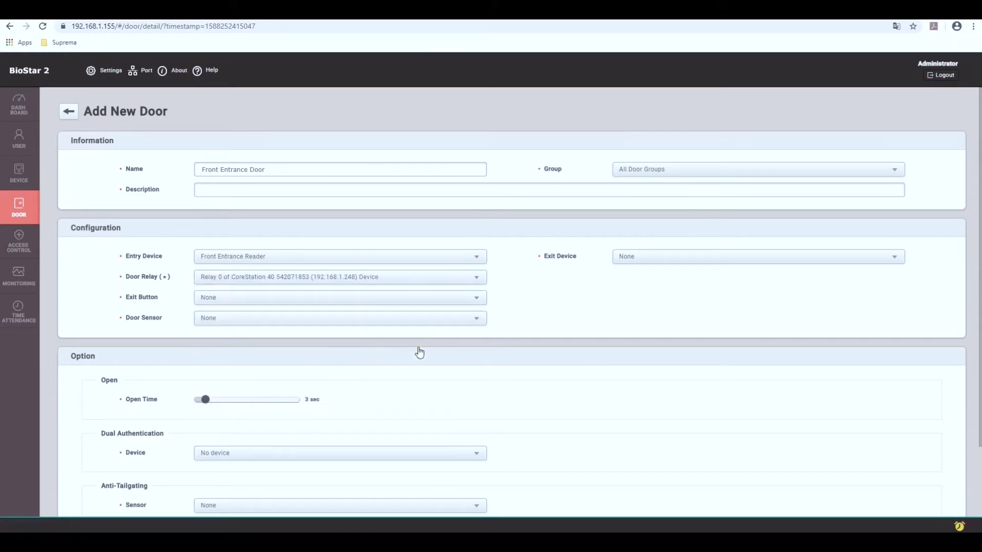
Set exit button to Input Port 0 (Normally Open), sensor to Input Port 1 (Normally Closed), and save.
left_click(480, 303)
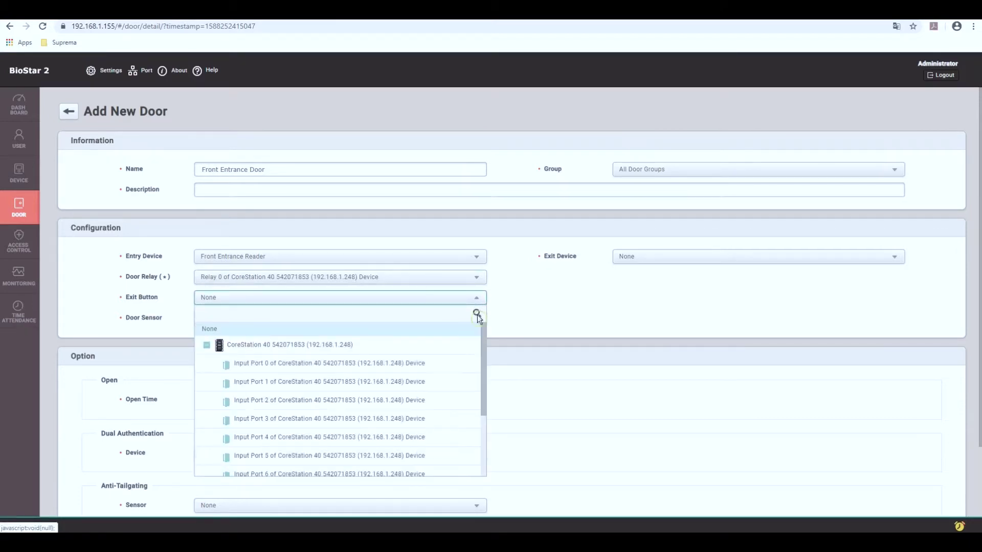
left_click(428, 366)
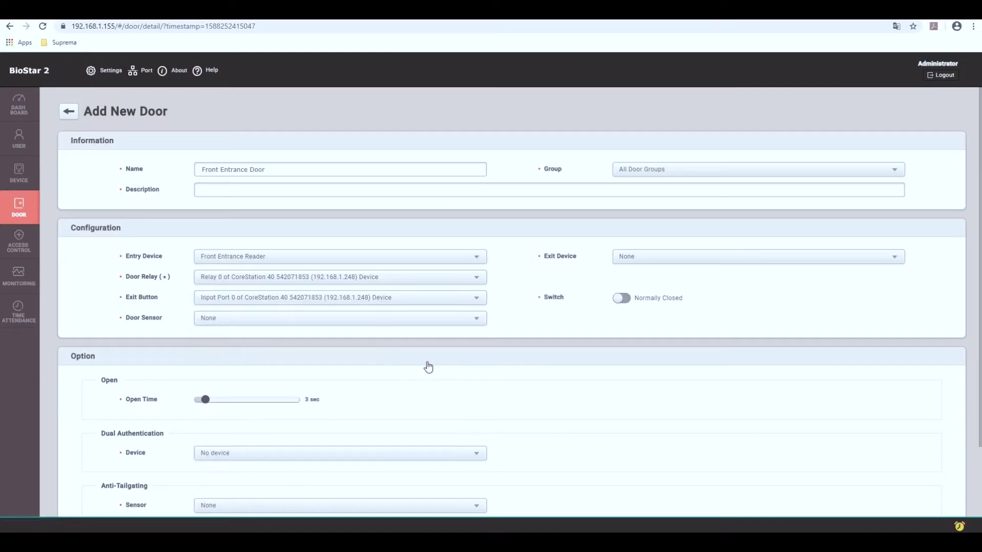
left_click(465, 322)
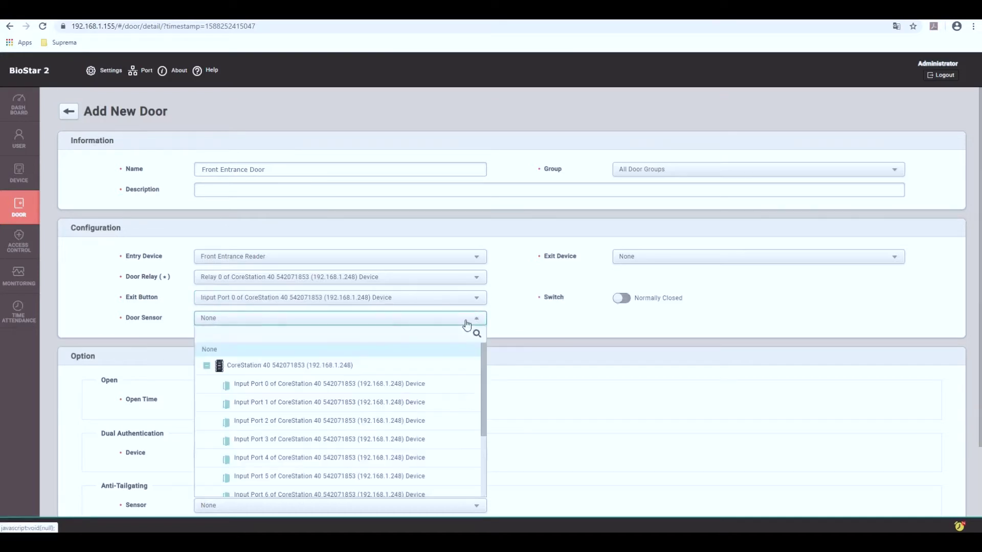
left_click(420, 402)
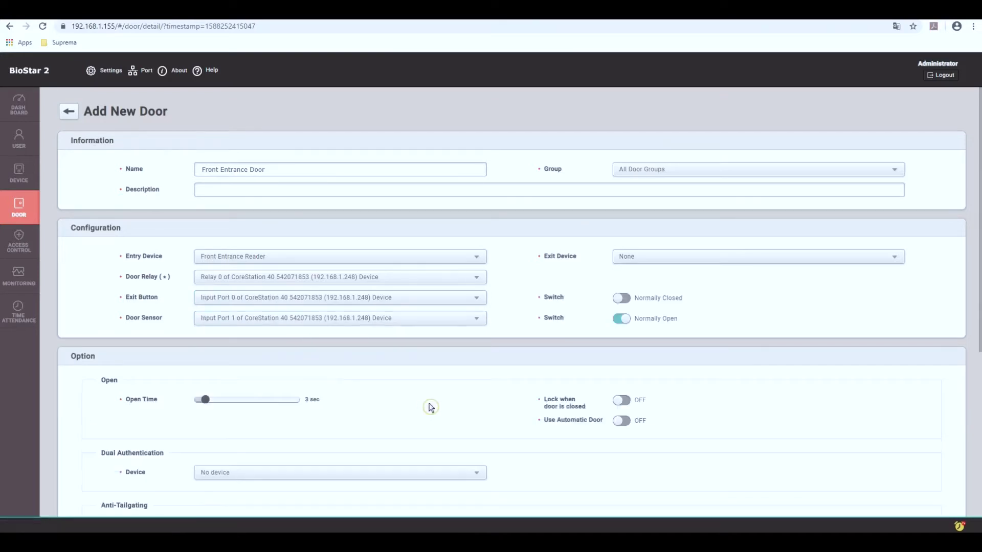
left_click(627, 299)
left_click(619, 323)
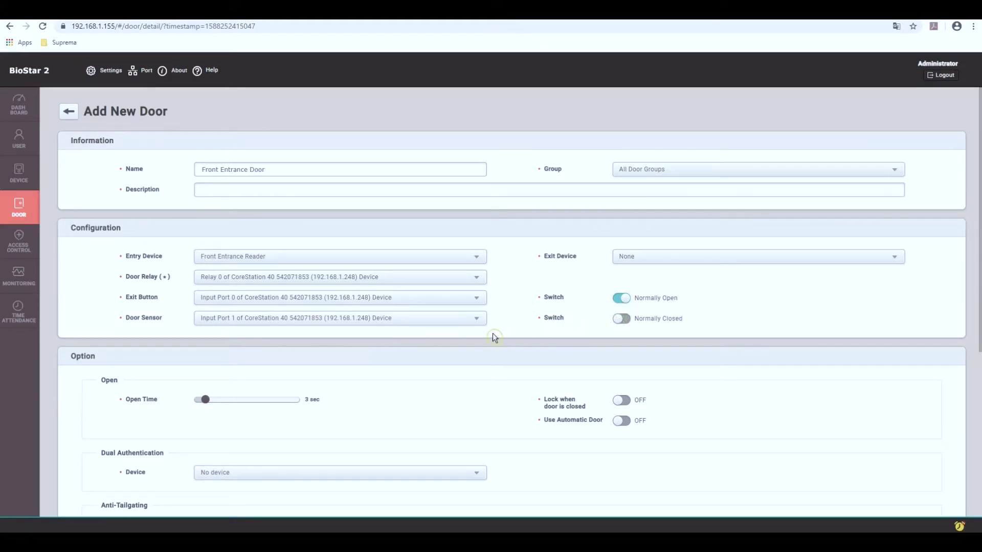
scroll(493, 337, "down", 1)
scroll(492, 337, "down", 1)
scroll(489, 333, "down", 1)
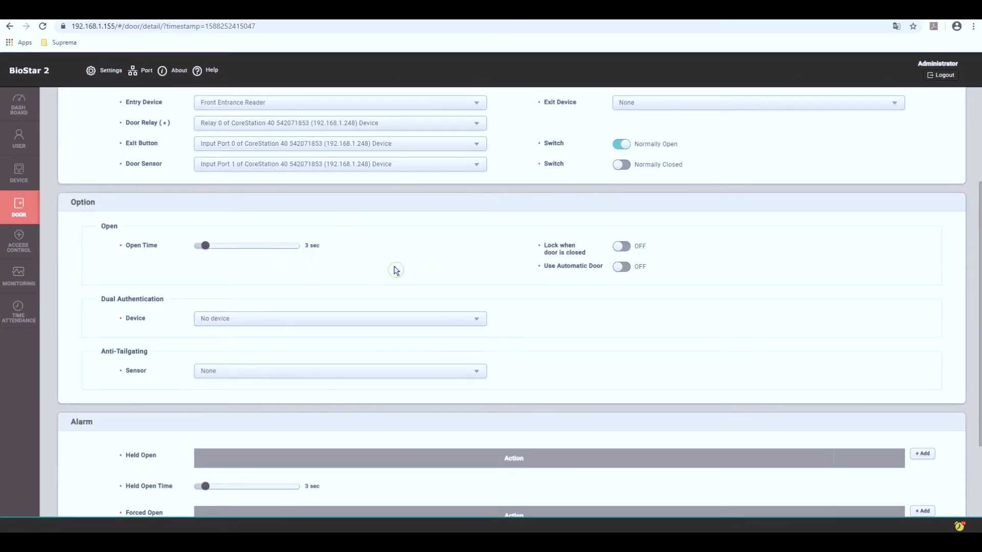
scroll(734, 320, "down", 2)
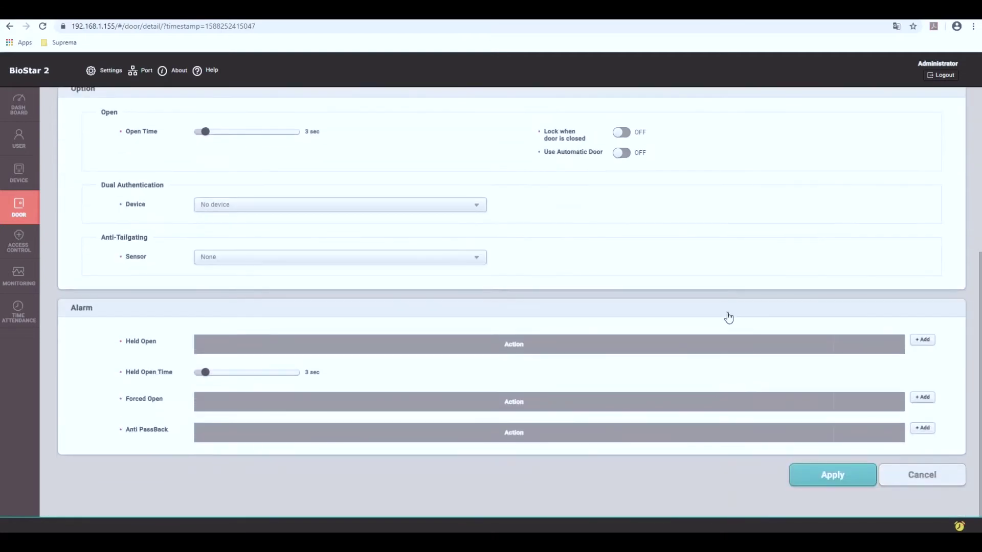
left_click(832, 477)
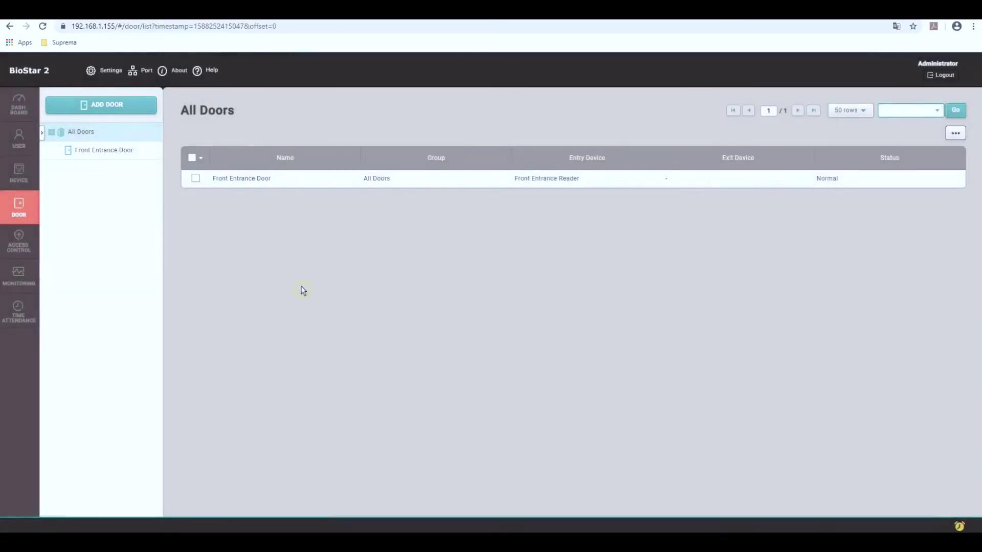
Create a second door 'Lobby to Office Door' with Lobby to Office Reader as entry and Relay 3.
left_click(109, 107)
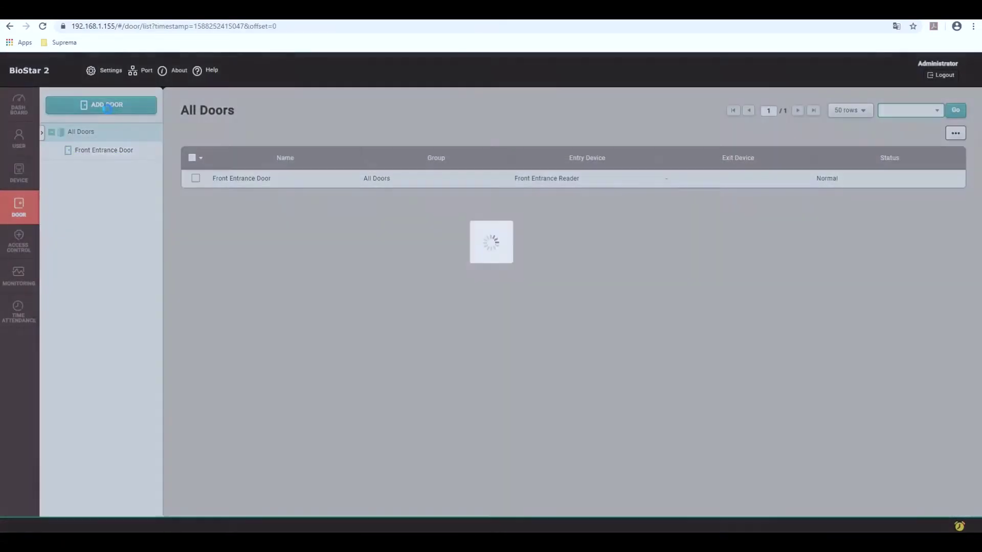
left_click(210, 175)
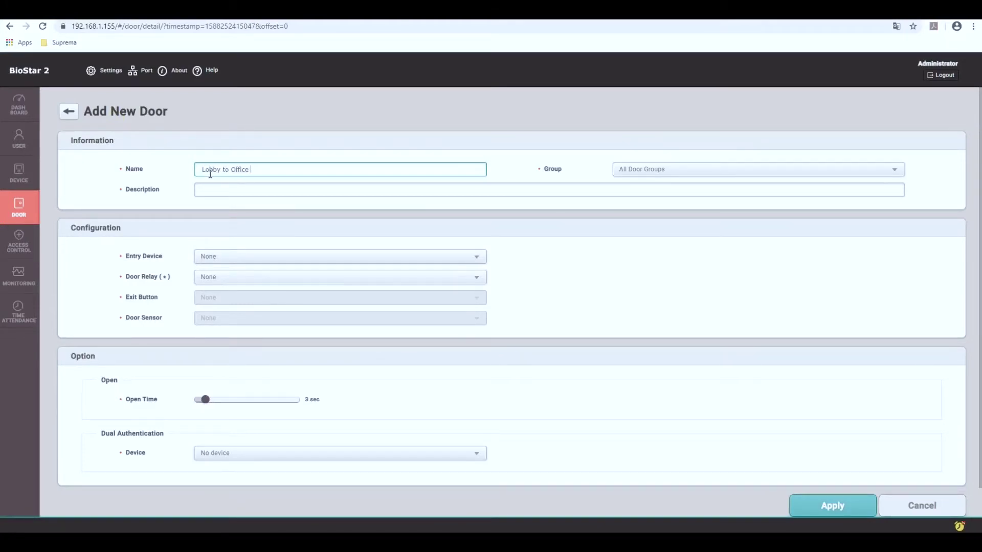
left_click(389, 256)
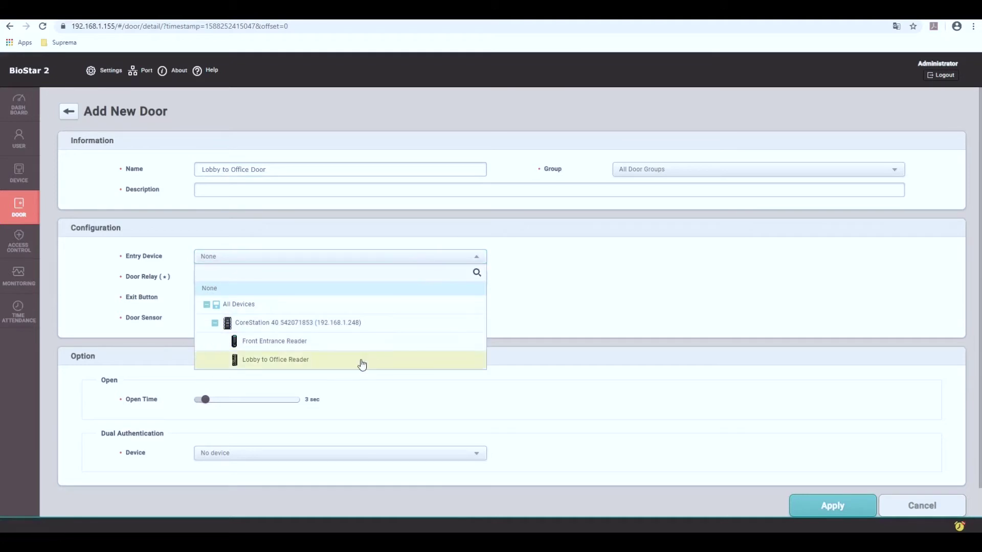
left_click(363, 360)
left_click(475, 281)
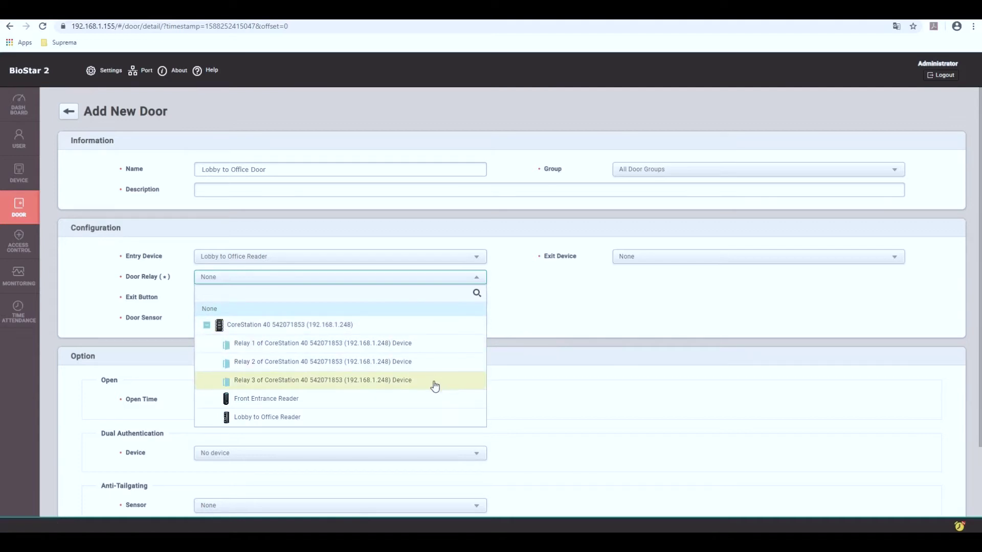
left_click(434, 383)
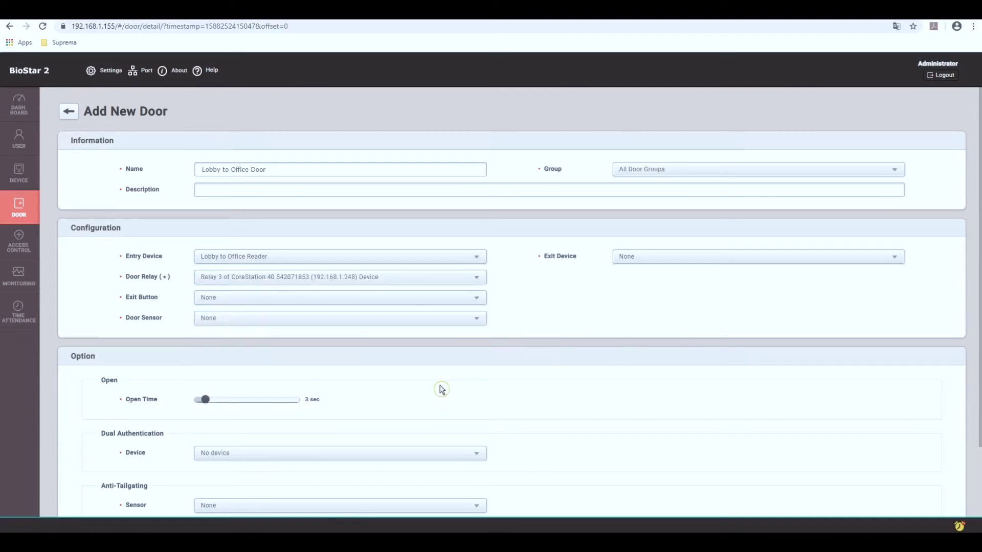
Set exit button to Input Port 6, sensor to Input Port 7 Normally Closed, and save the door.
left_click(476, 300)
scroll(445, 385, "down", 1)
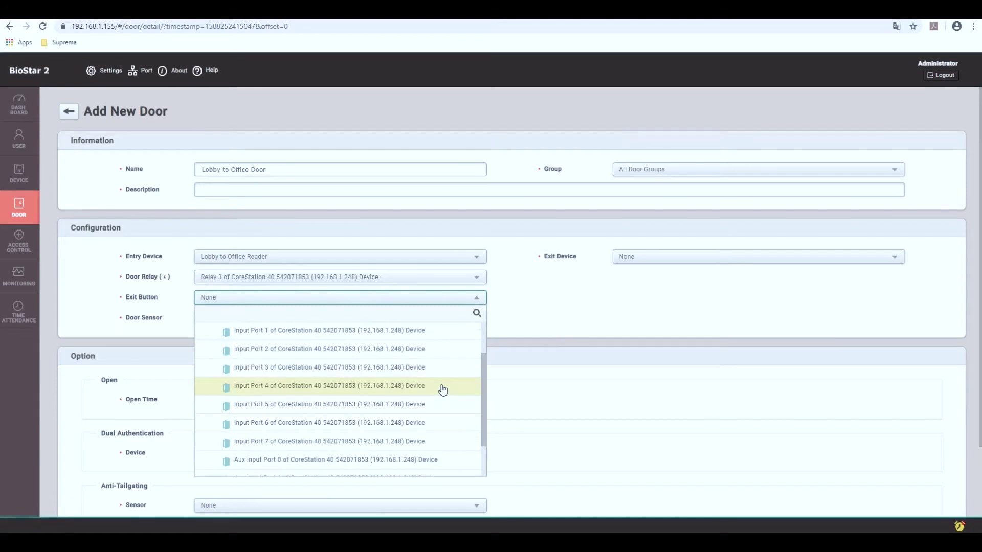
scroll(443, 390, "down", 1)
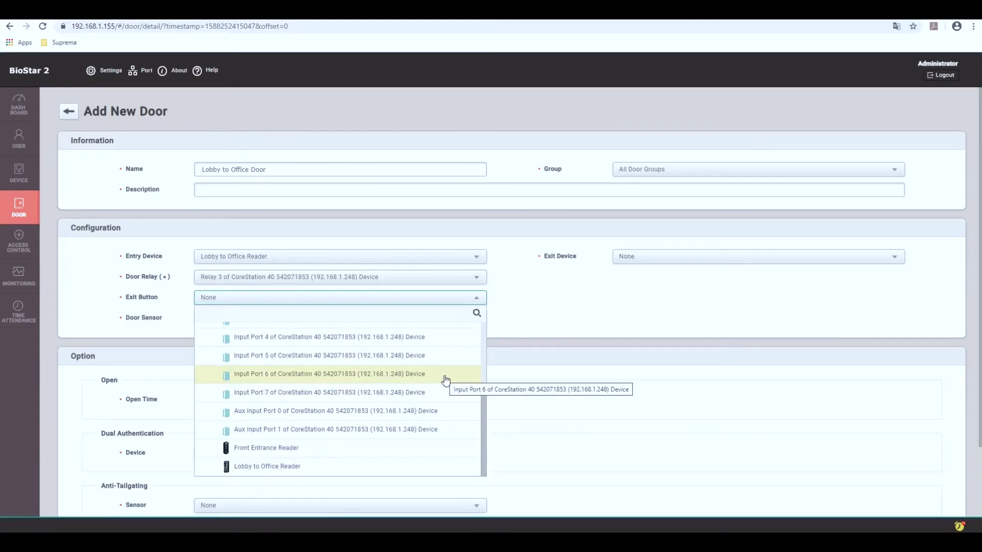
left_click(446, 376)
left_click(460, 319)
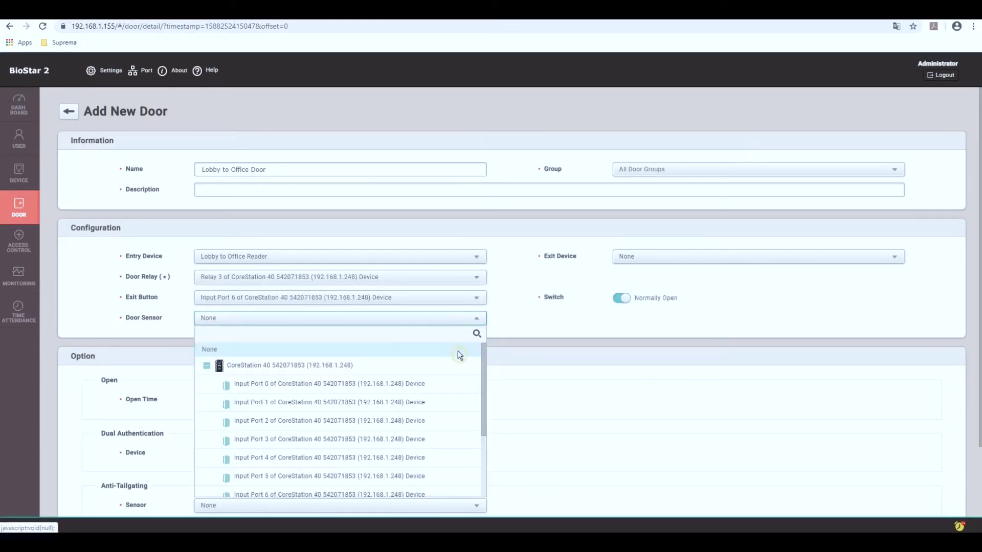
scroll(409, 409, "down", 1)
left_click(404, 463)
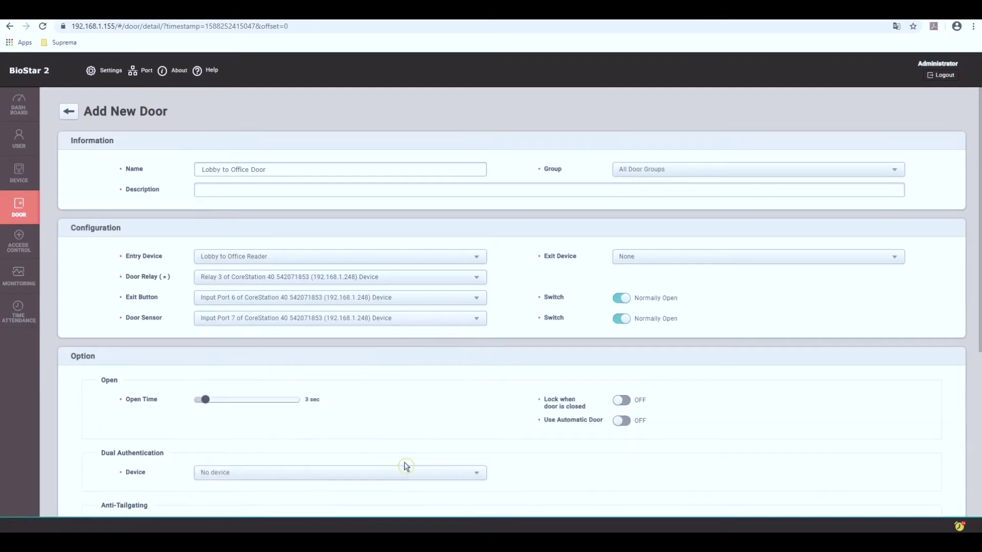
left_click(518, 404)
left_click(617, 303)
left_click(620, 320)
left_click(623, 324)
left_click(642, 330)
scroll(621, 401, "down", 5)
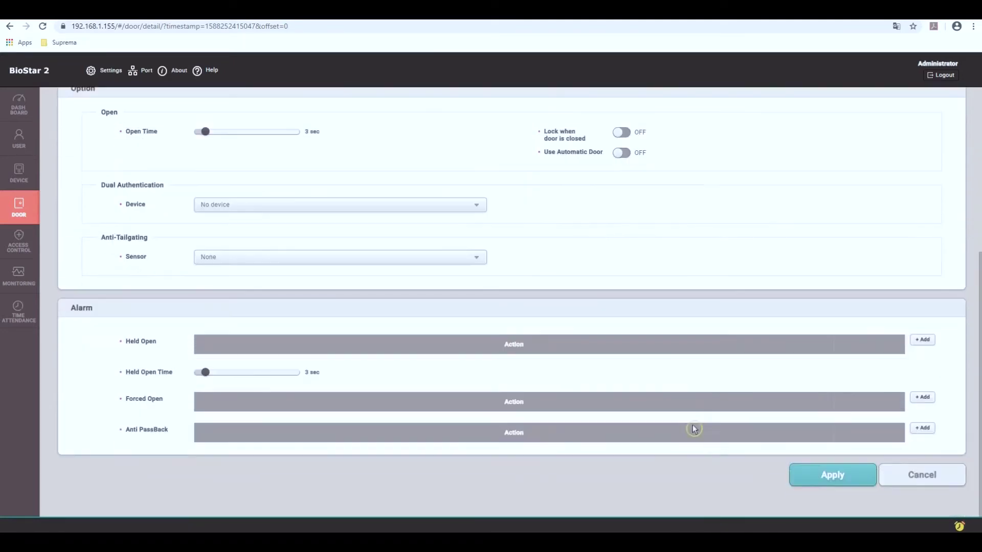
left_click(822, 479)
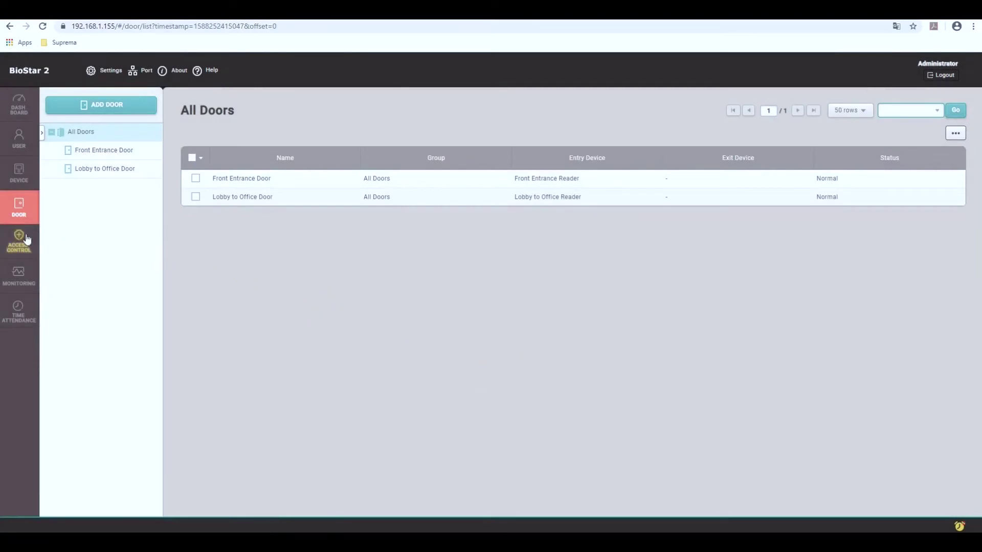
Add a new user, enter the user's name, and confirm the ID is 2.
left_click(14, 147)
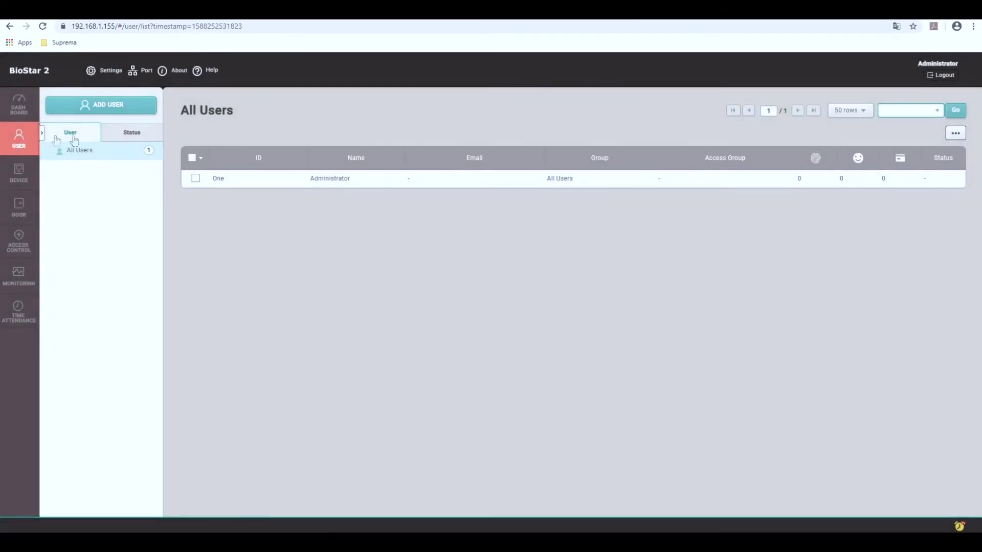
left_click(108, 106)
left_click(332, 165)
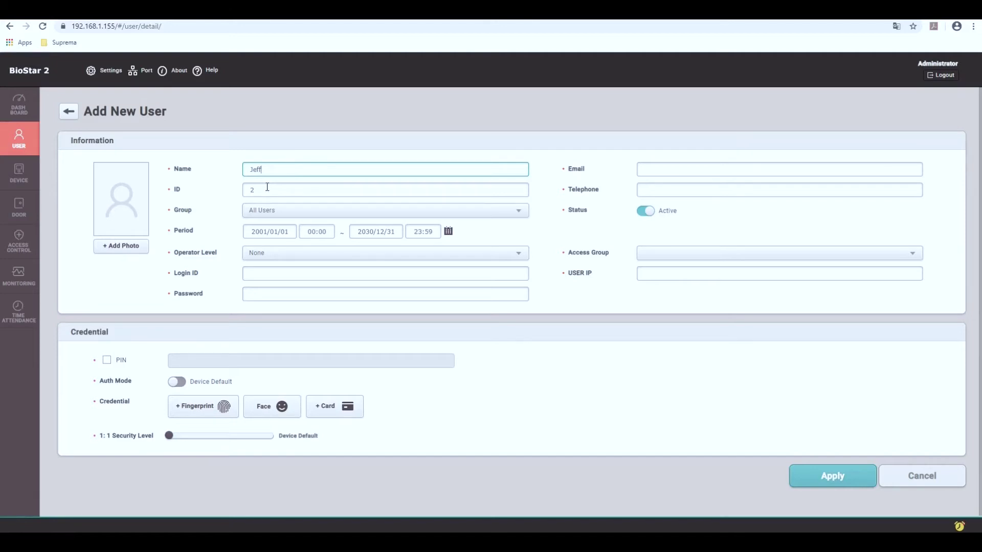
left_click(266, 190)
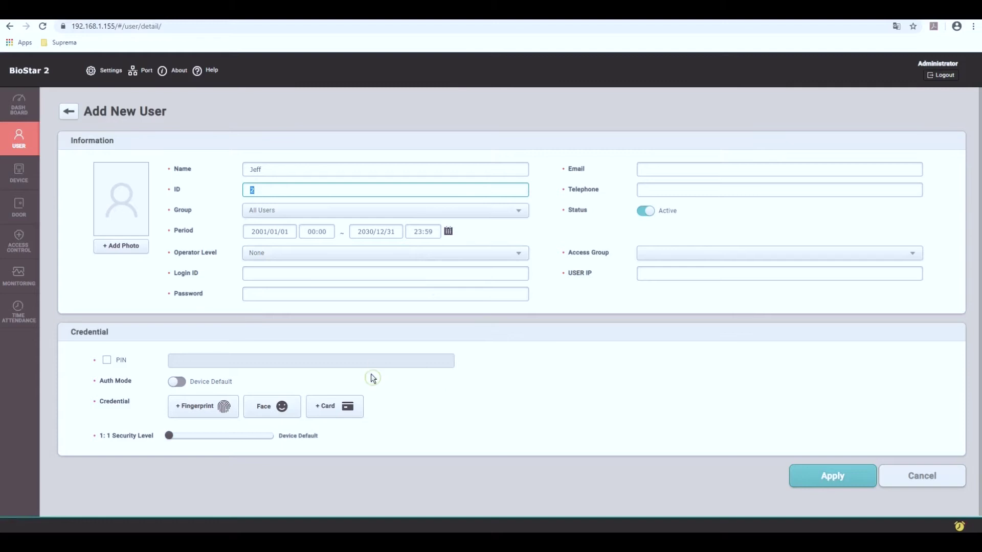
left_click(212, 409)
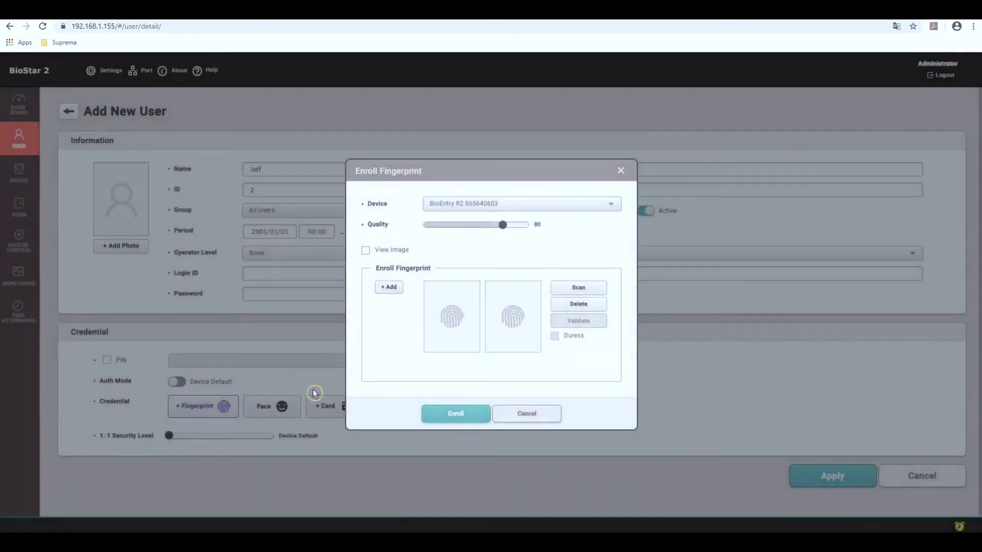
Choose Lobby to Office Reader for enrollment, enable View Image, and add fingerprint slots.
left_click(545, 206)
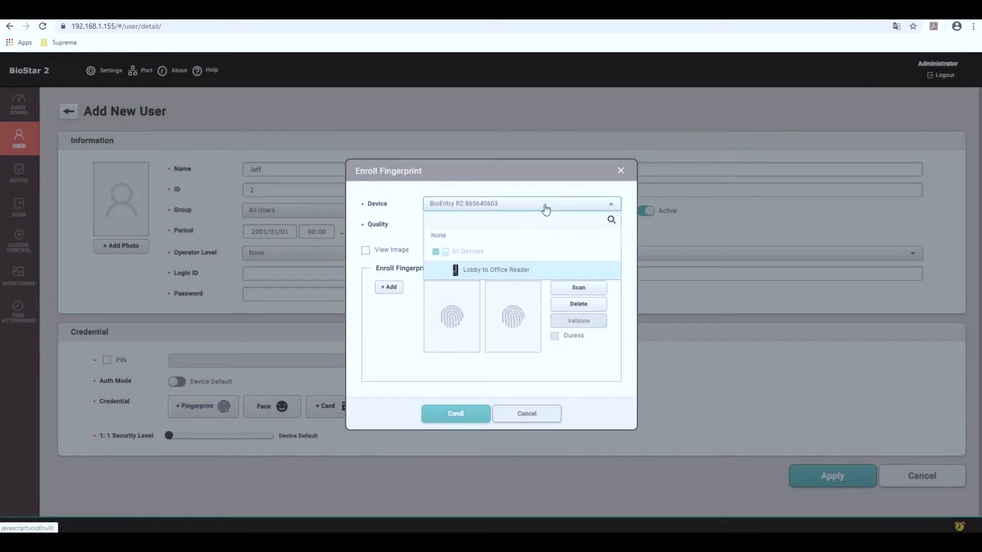
left_click(537, 271)
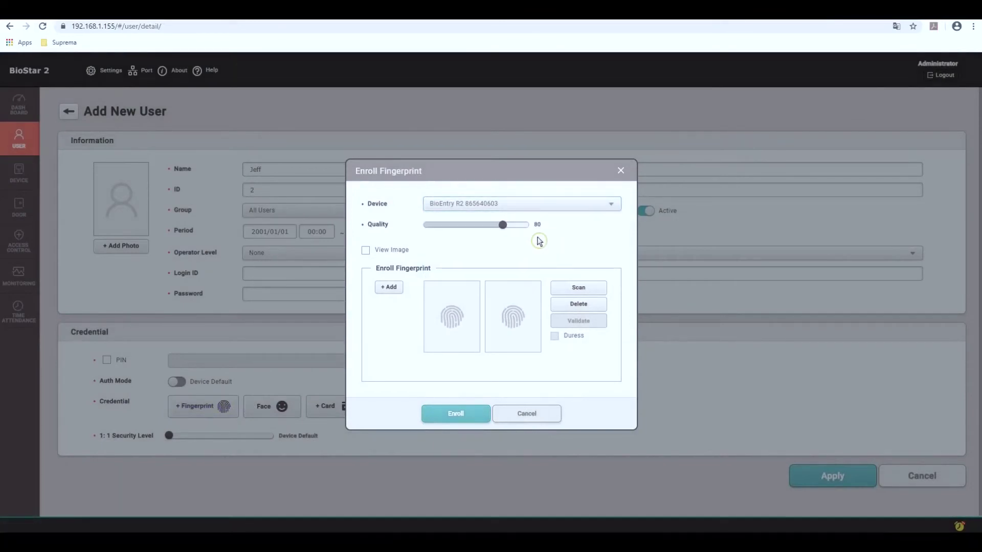
left_click(366, 252)
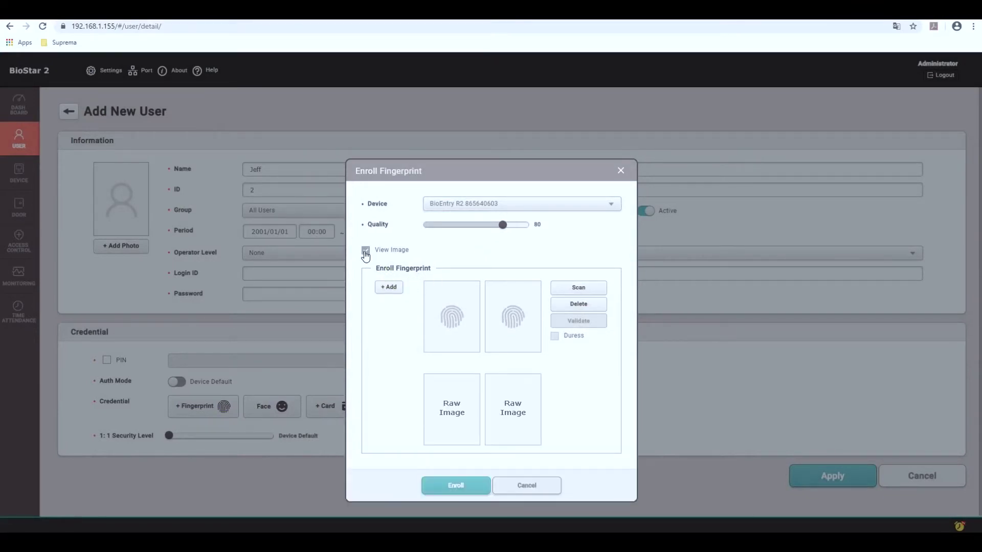
left_click(397, 290)
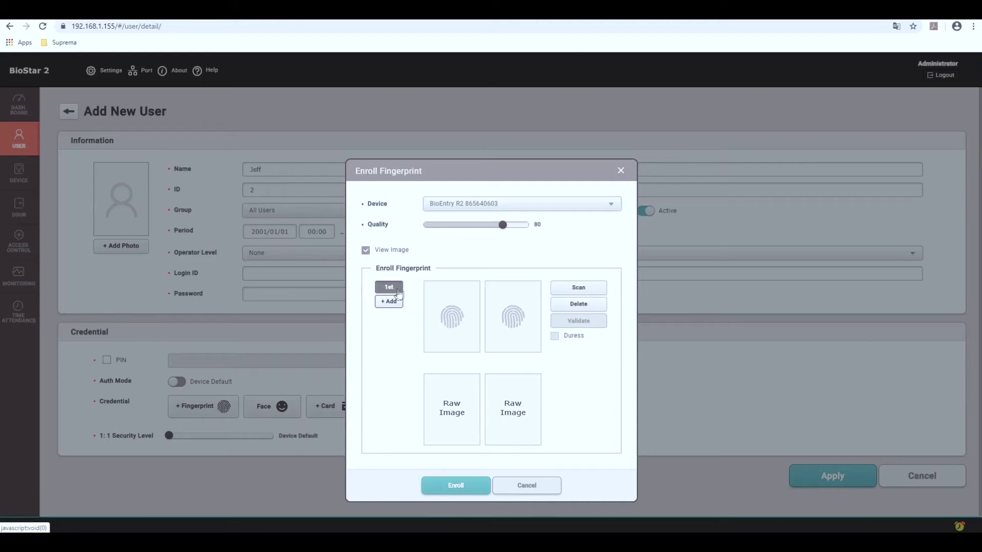
left_click(393, 302)
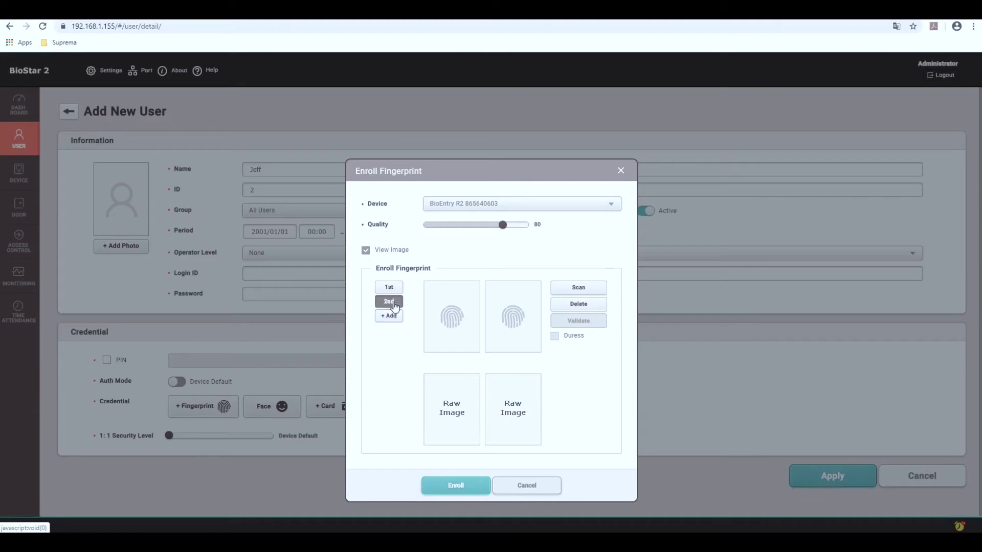
left_click(393, 316)
left_click(394, 332)
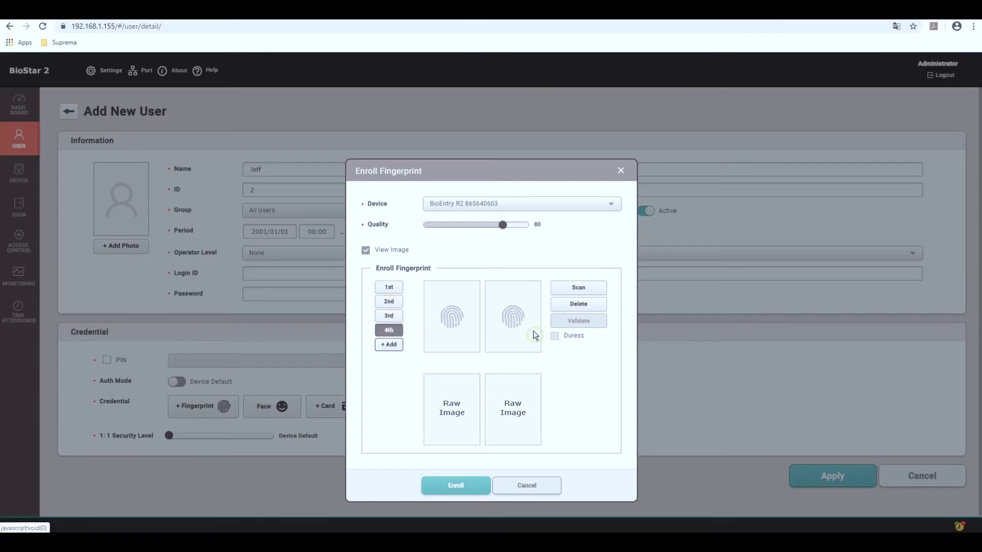
Delete the 4th, 3rd and 2nd fingerprint slots, keeping only the 1st.
left_click(571, 307)
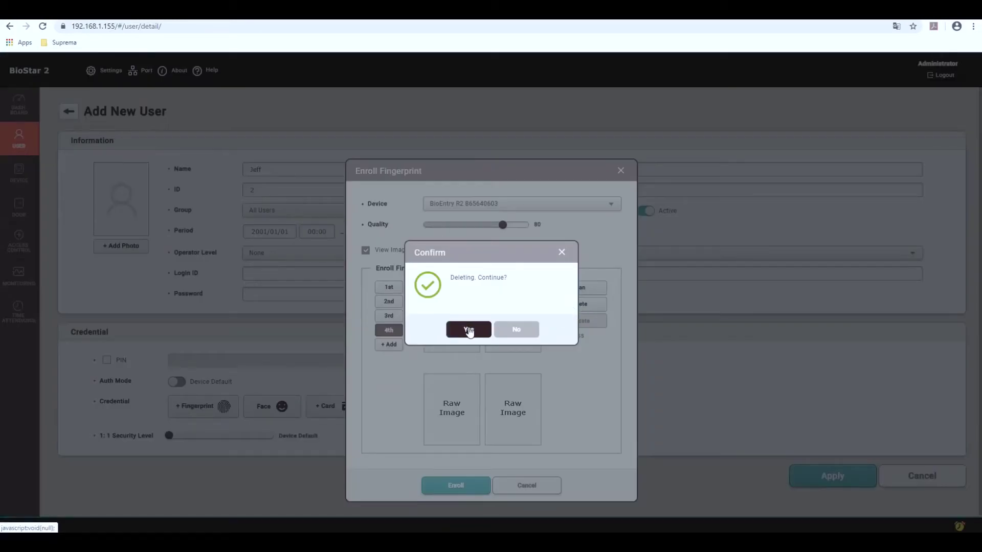
left_click(469, 329)
left_click(563, 307)
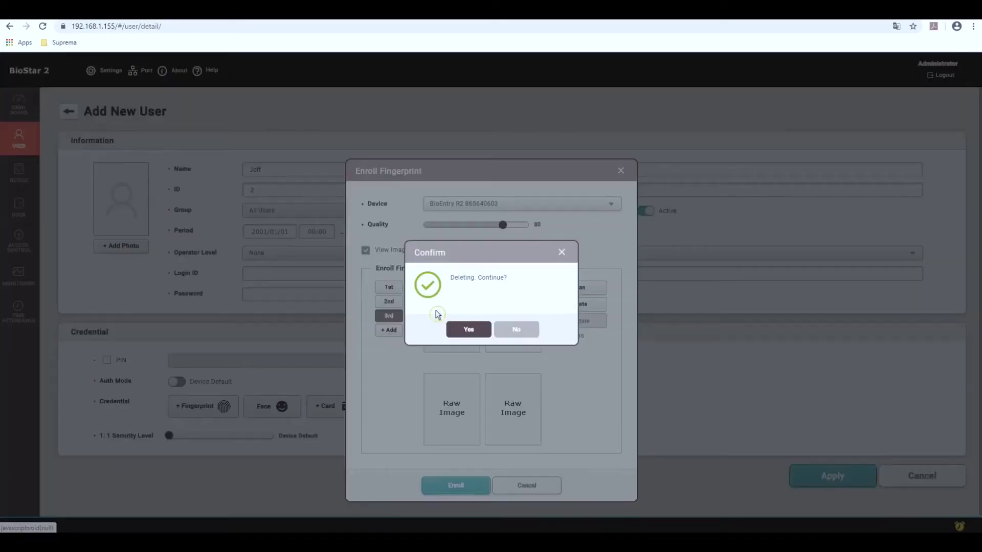
left_click(467, 332)
left_click(387, 303)
left_click(567, 305)
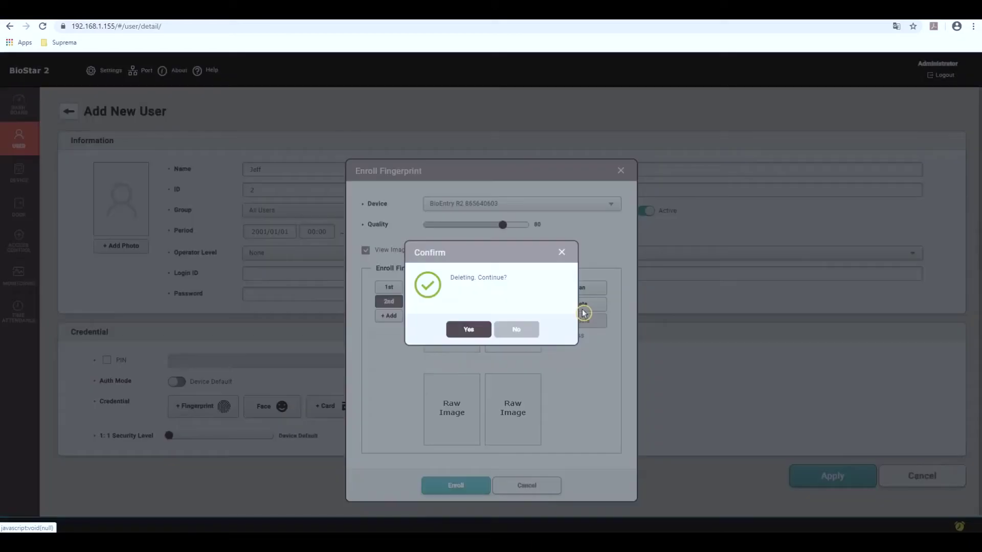
left_click(467, 330)
left_click(394, 289)
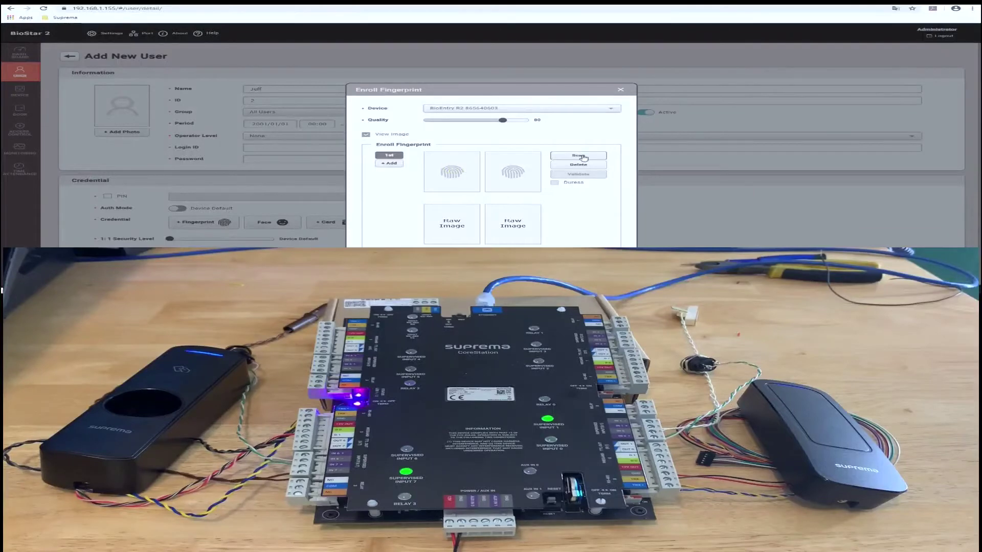
Scan the first finger on the reader and enroll the fingerprint.
left_click(583, 157)
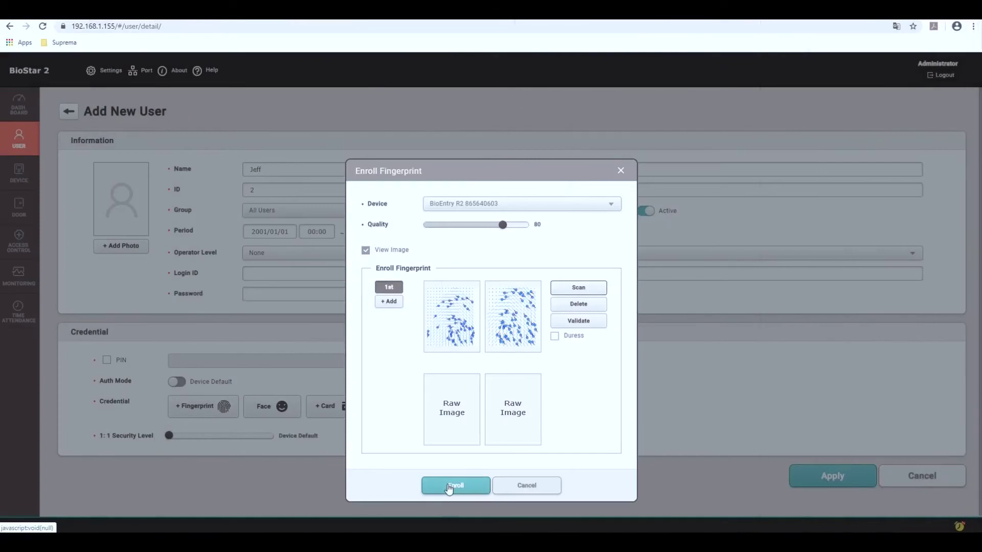
left_click(448, 487)
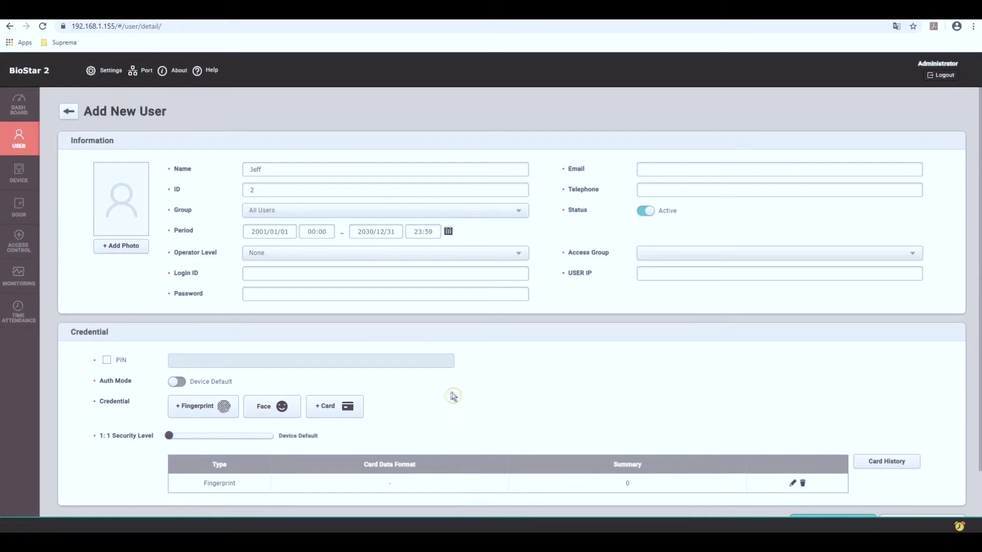
left_click(347, 406)
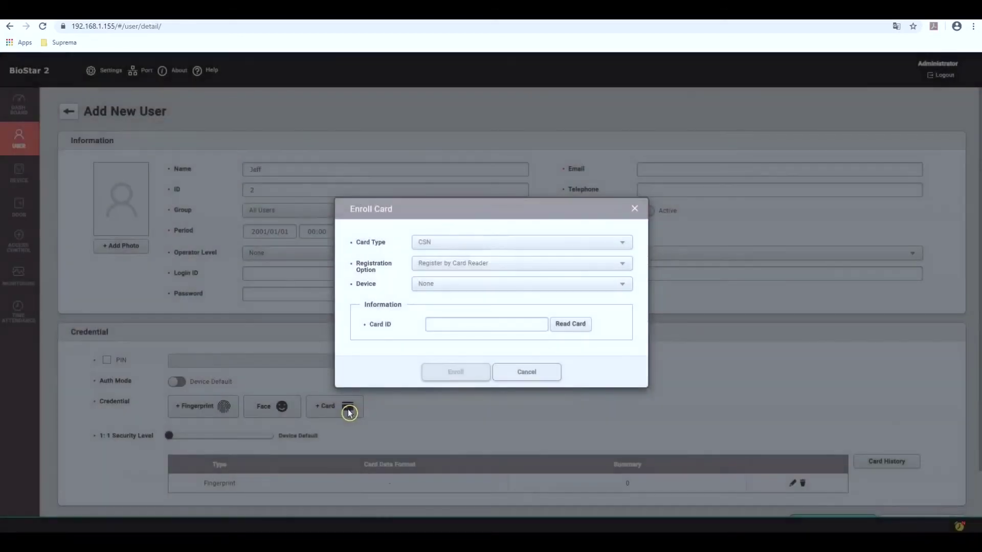
Register a card for the user by reading it on the reader.
left_click(532, 267)
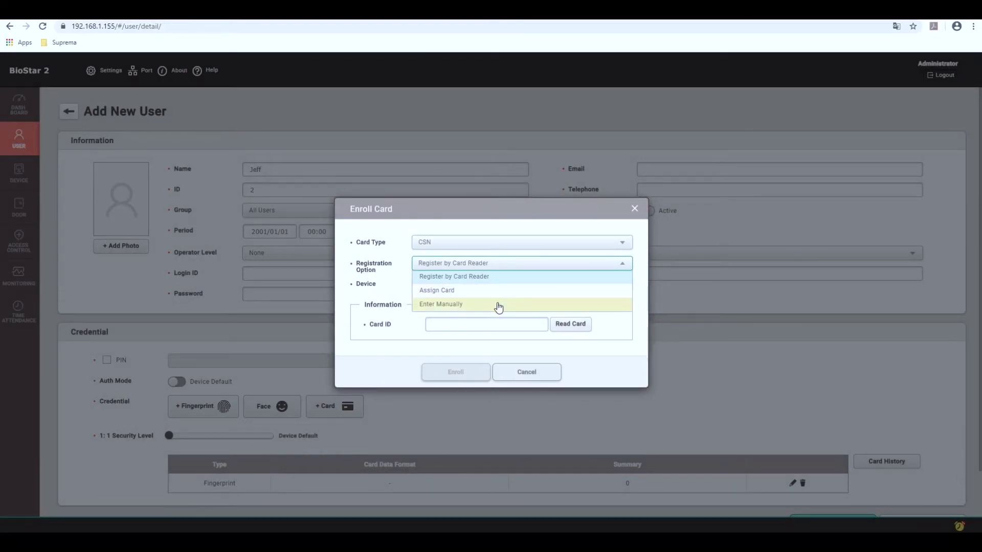
left_click(517, 279)
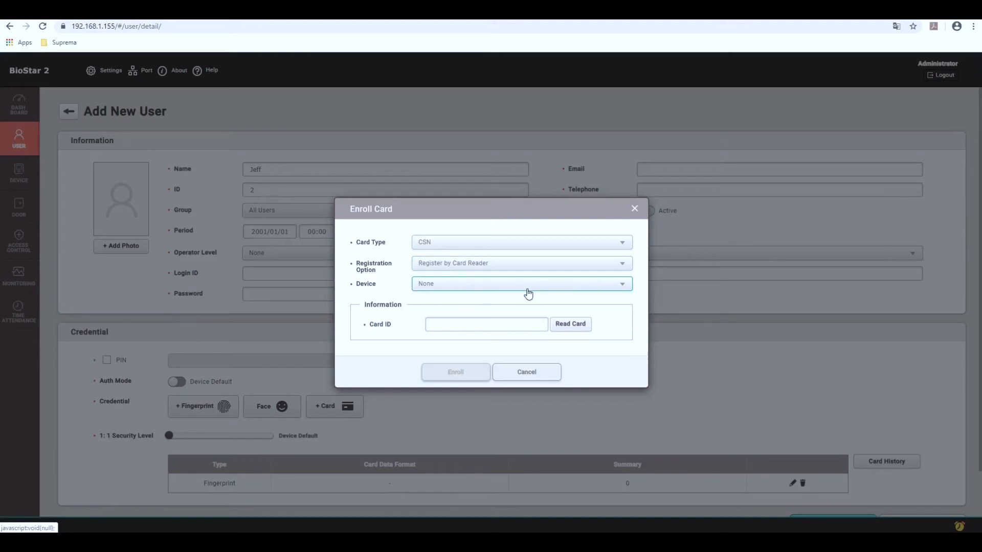
left_click(528, 294)
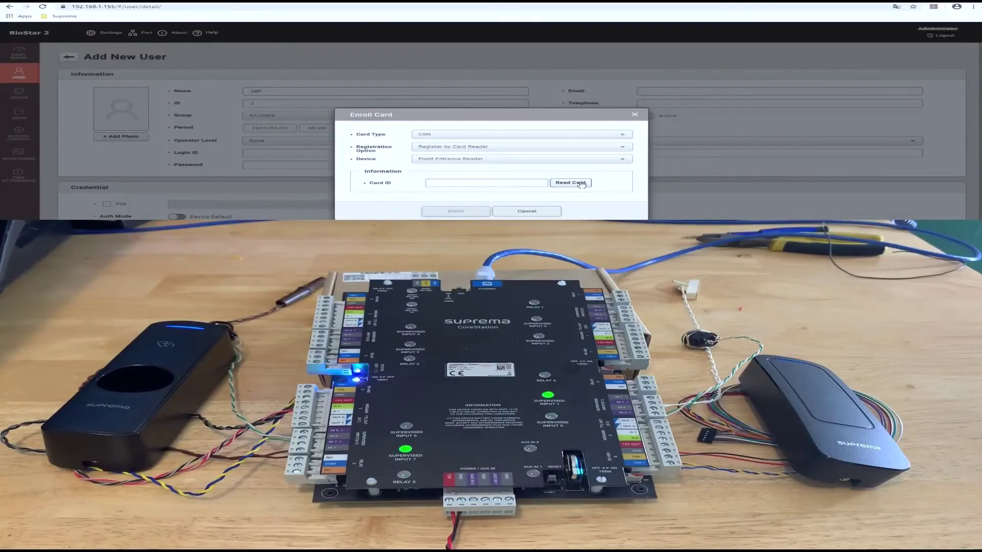
left_click(586, 186)
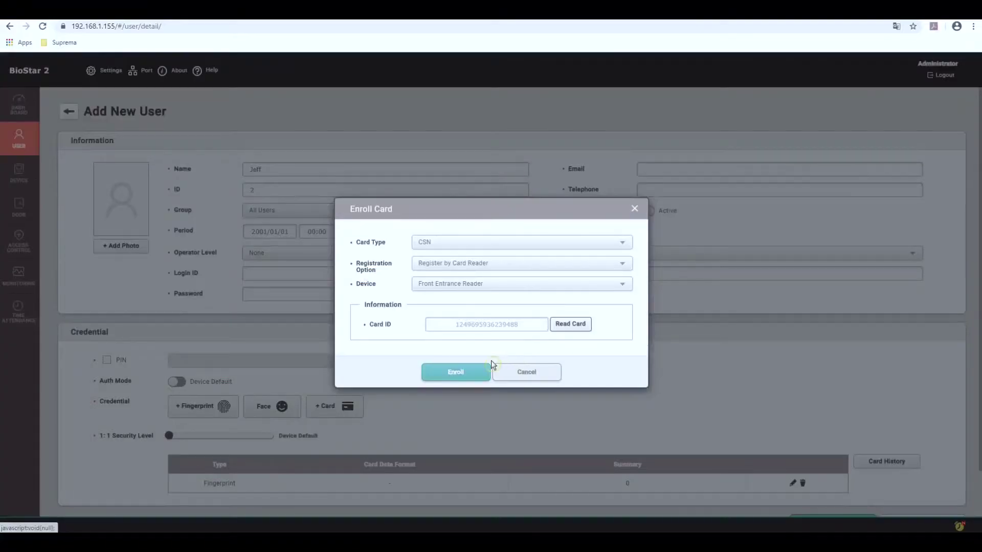
left_click(450, 372)
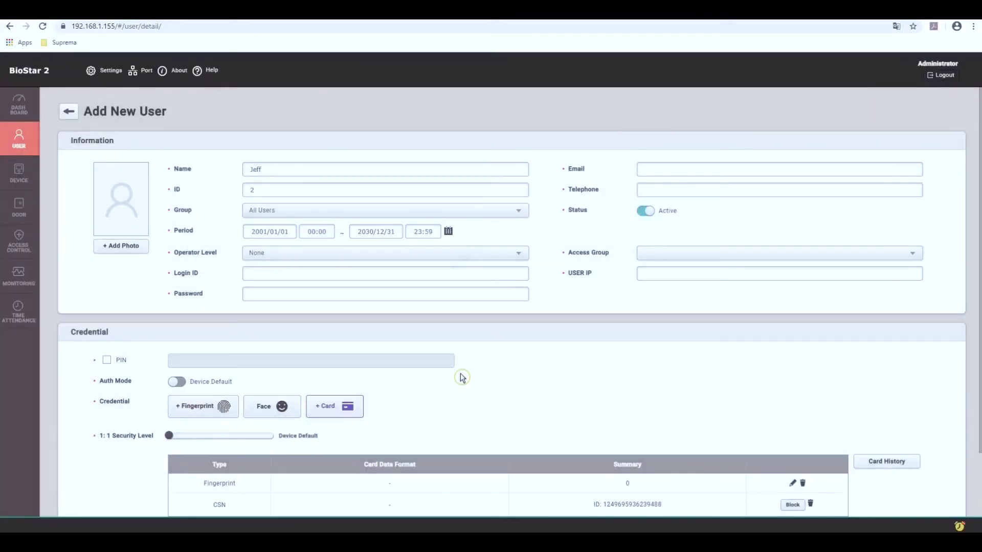
Check the access group list, found empty, and save the new user with ID 2.
scroll(461, 378, "down", 1)
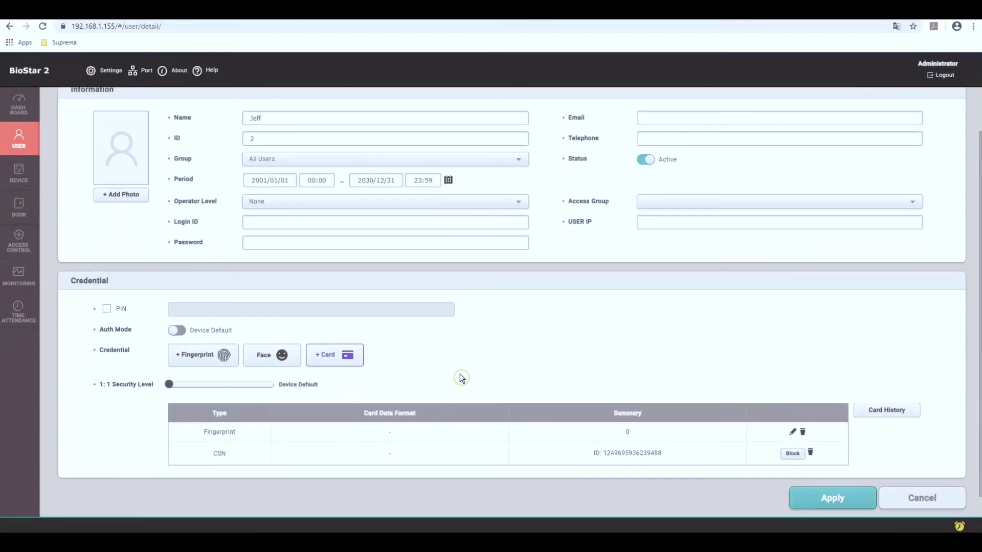
left_click(679, 207)
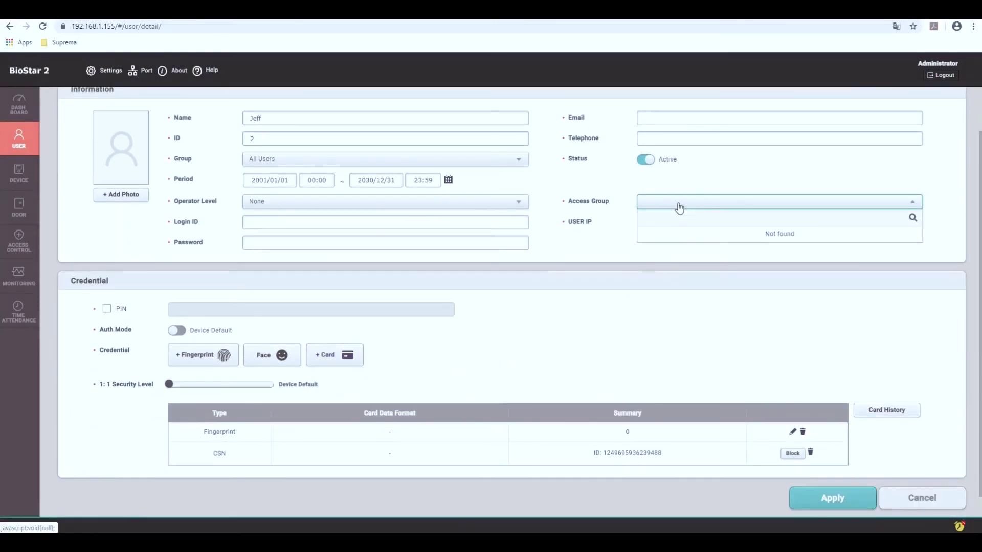
left_click(615, 242)
left_click(820, 500)
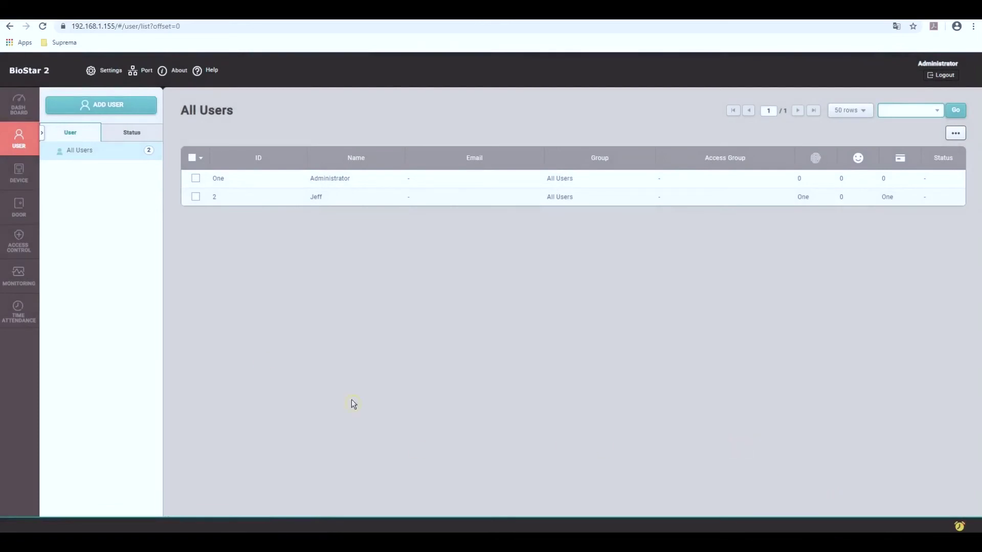
Create an access group named '24/7 All Doors Access Group' and begin adding a new access level.
left_click(21, 240)
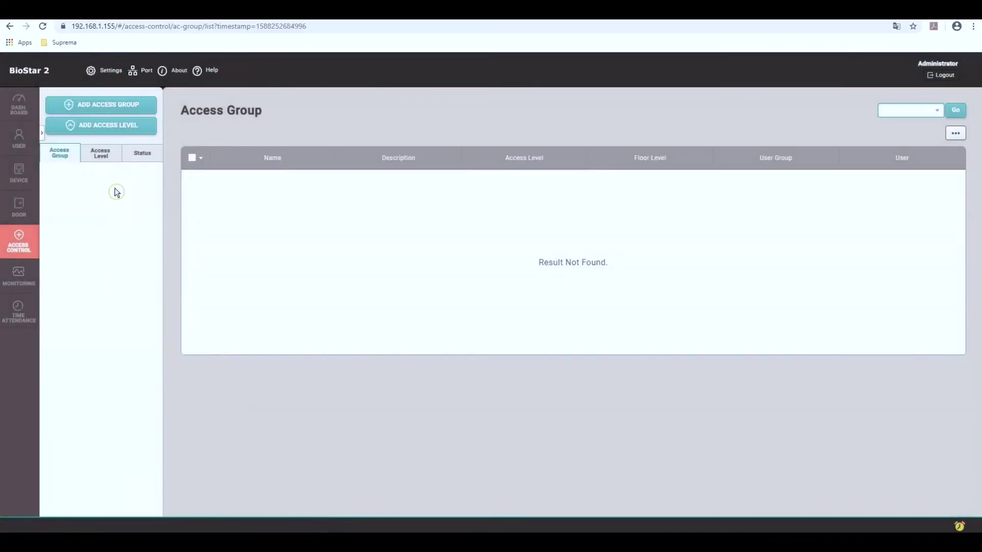
left_click(133, 107)
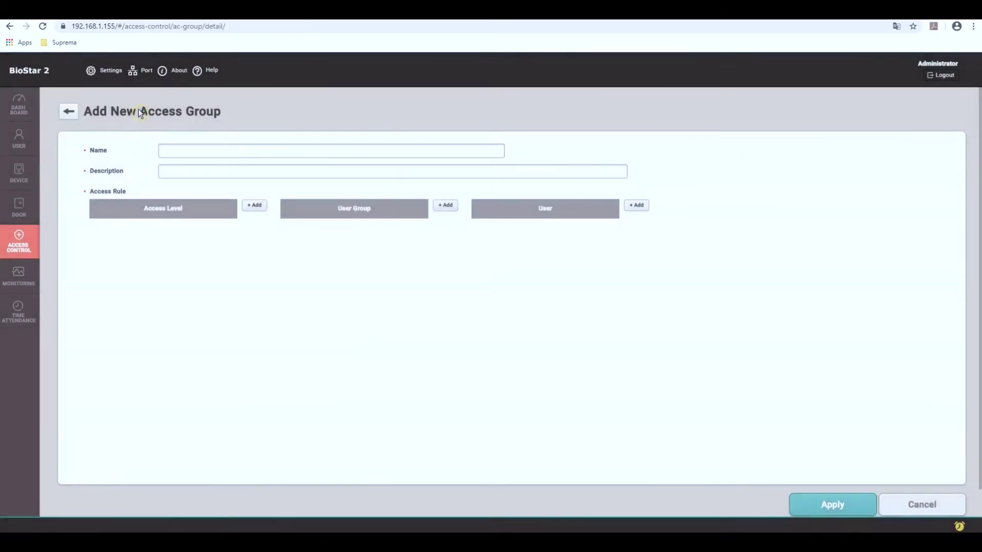
left_click(210, 149)
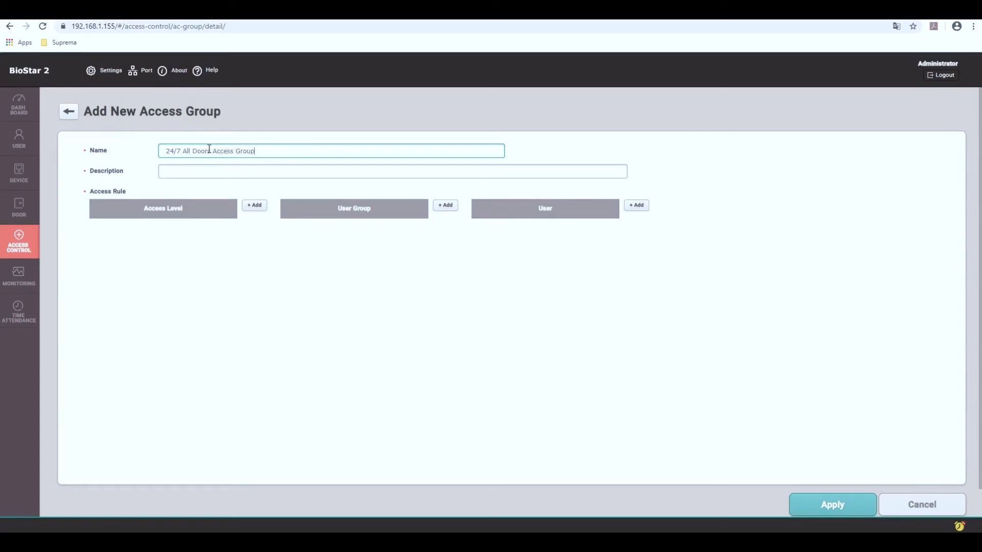
left_click(251, 211)
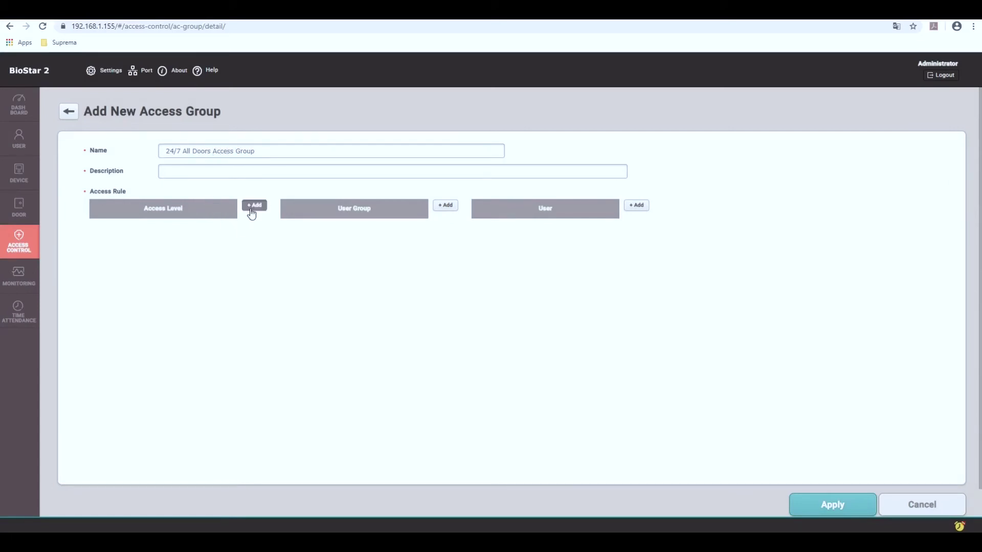
left_click(251, 212)
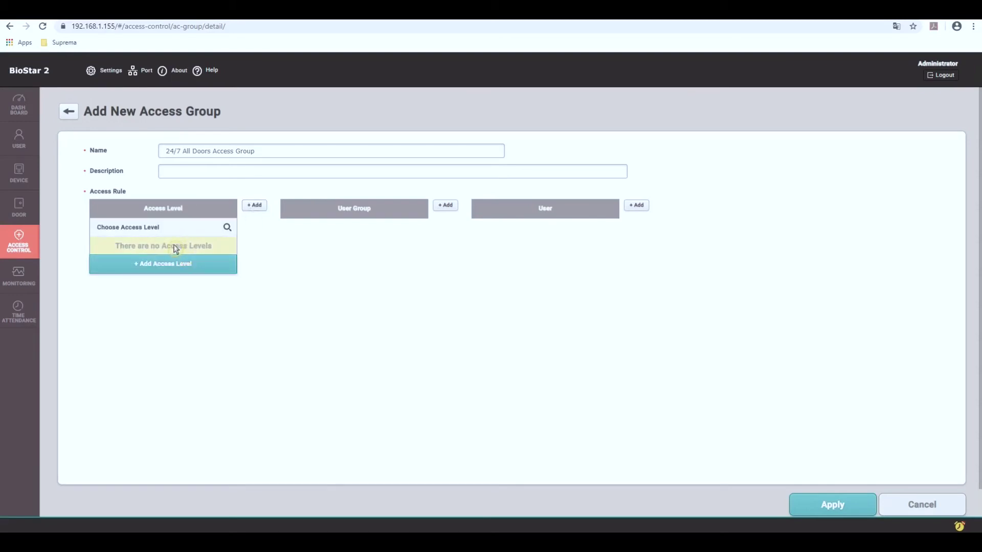
left_click(159, 268)
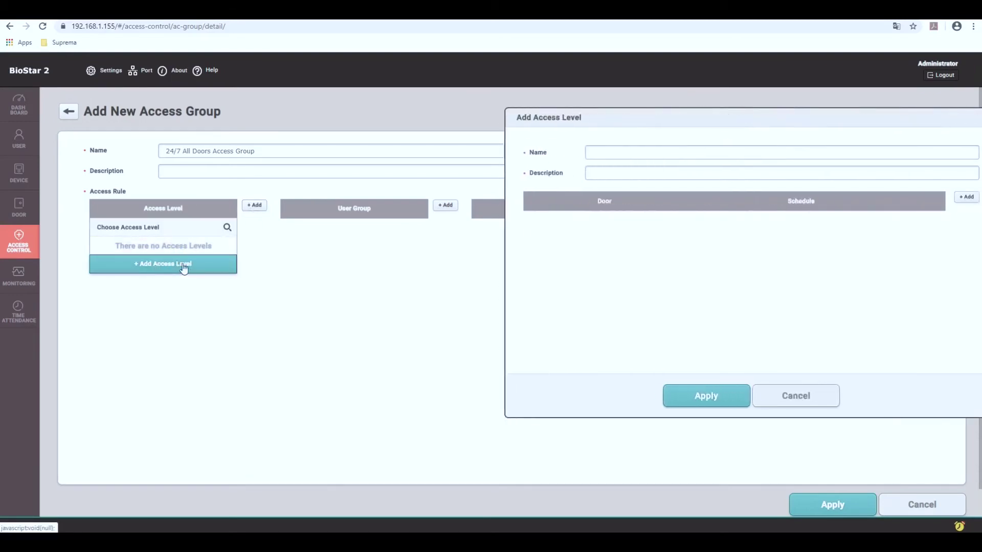
Create '24/7 Access Level' granting All Doors on the Always schedule, and apply it to the group.
left_click(590, 151)
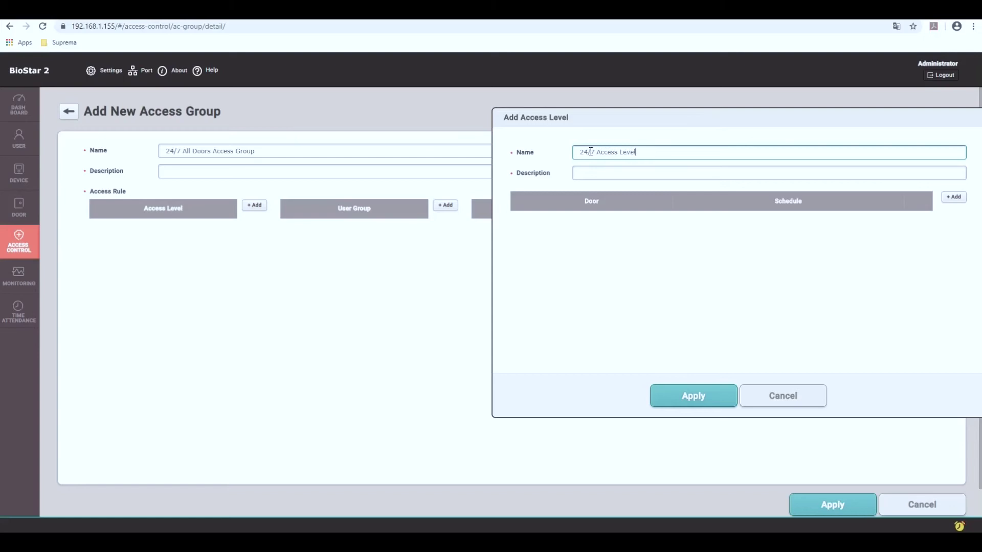
left_click(954, 198)
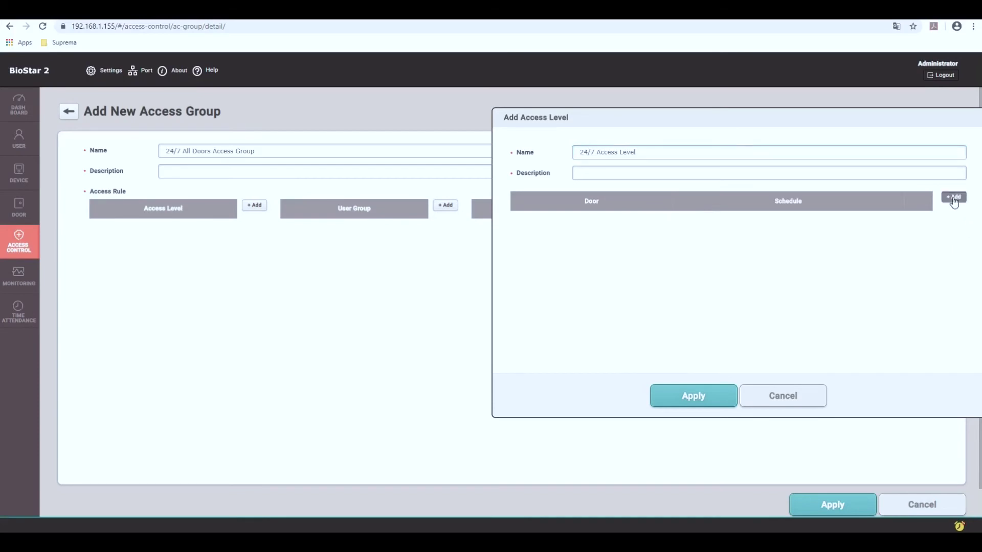
left_click(664, 221)
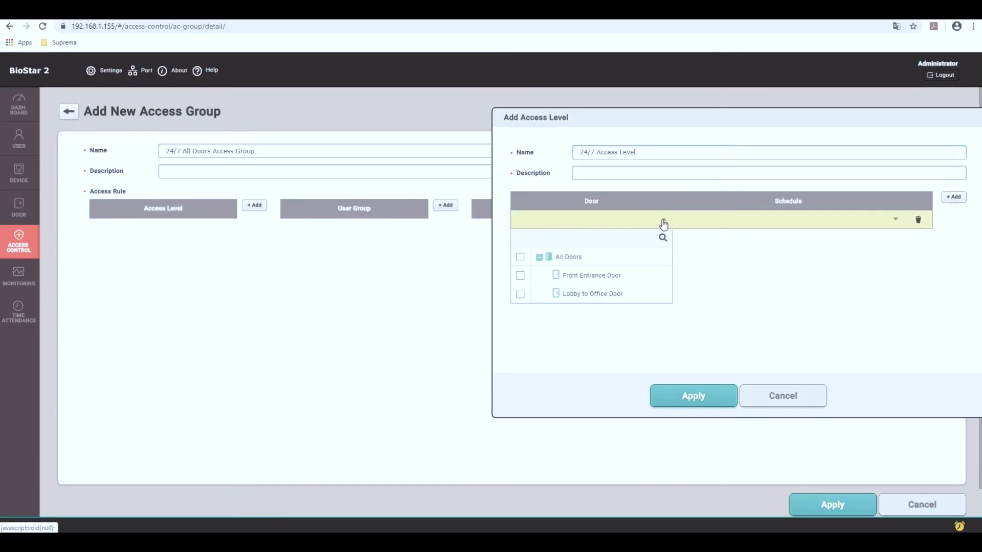
left_click(521, 258)
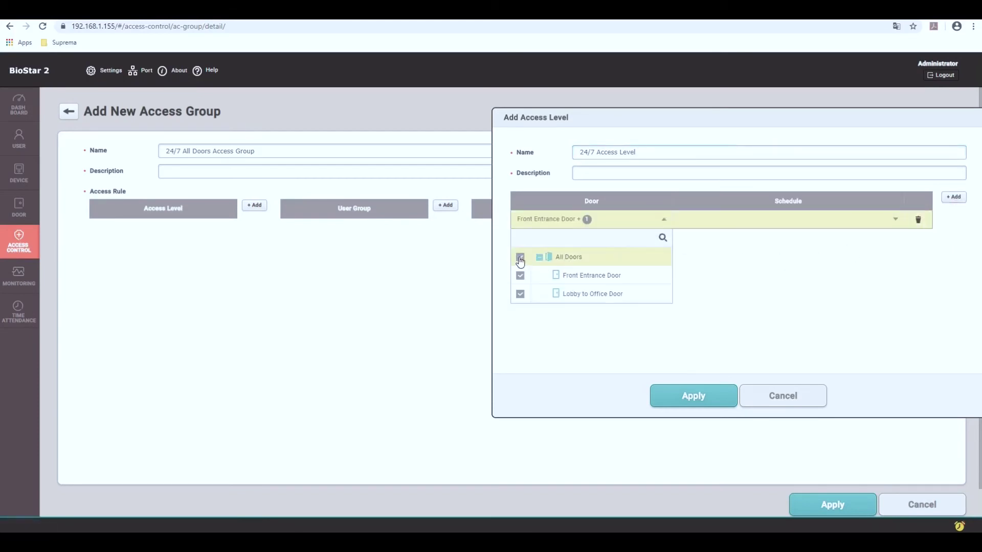
left_click(820, 228)
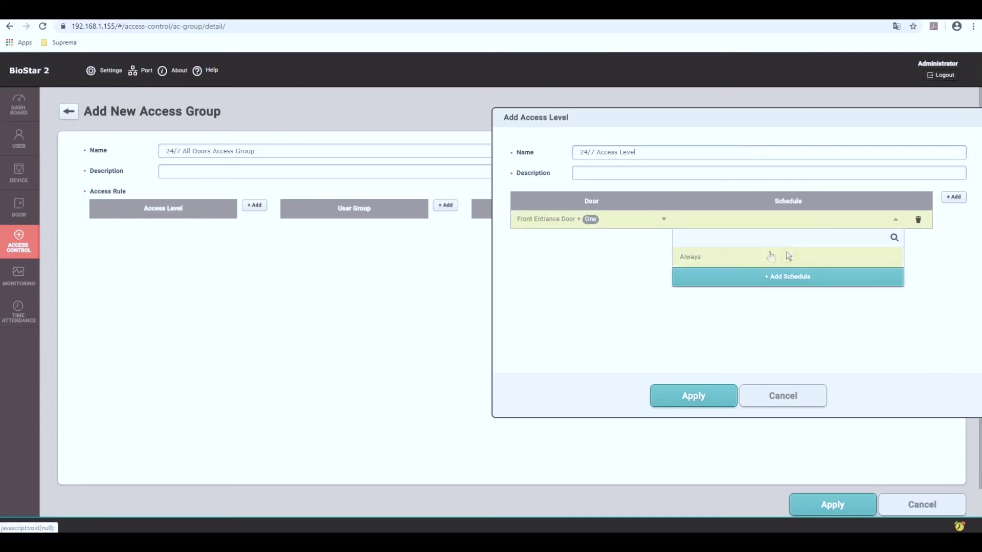
left_click(726, 262)
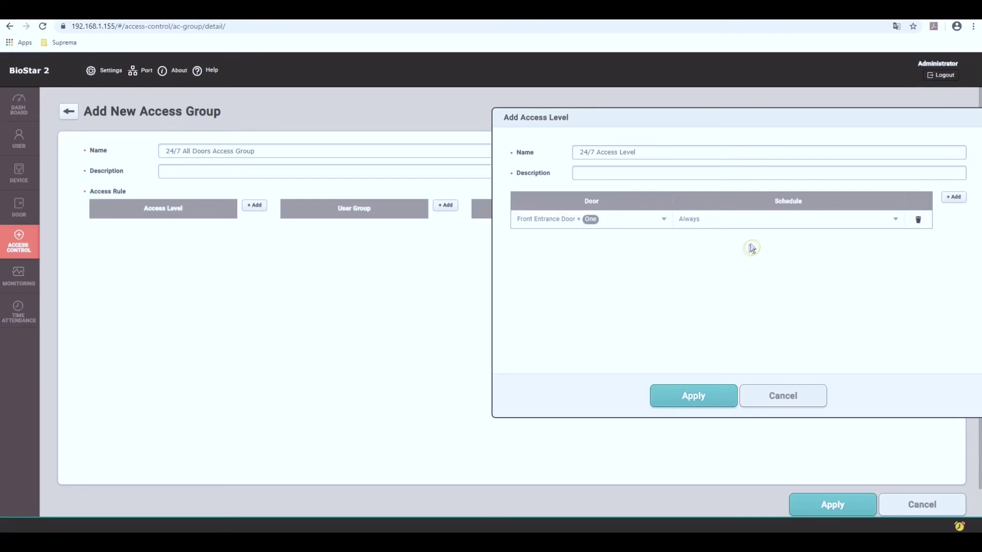
left_click(685, 398)
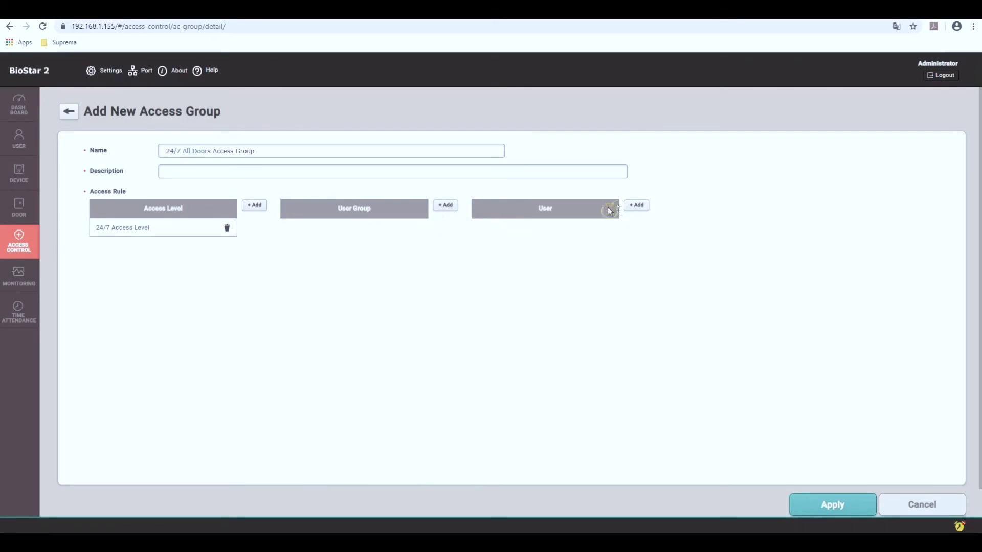
Add user 2 as a member of the access group and save it.
left_click(442, 207)
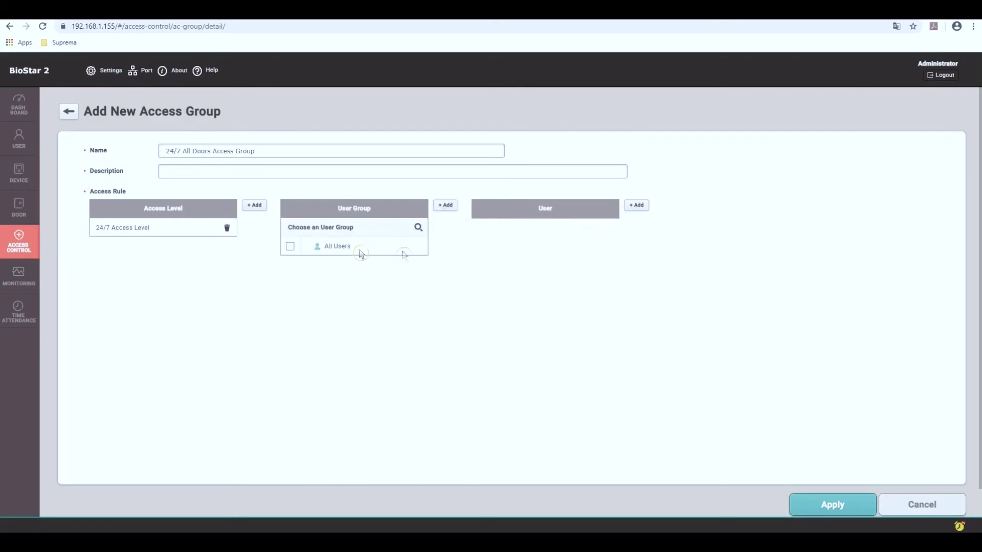
left_click(535, 251)
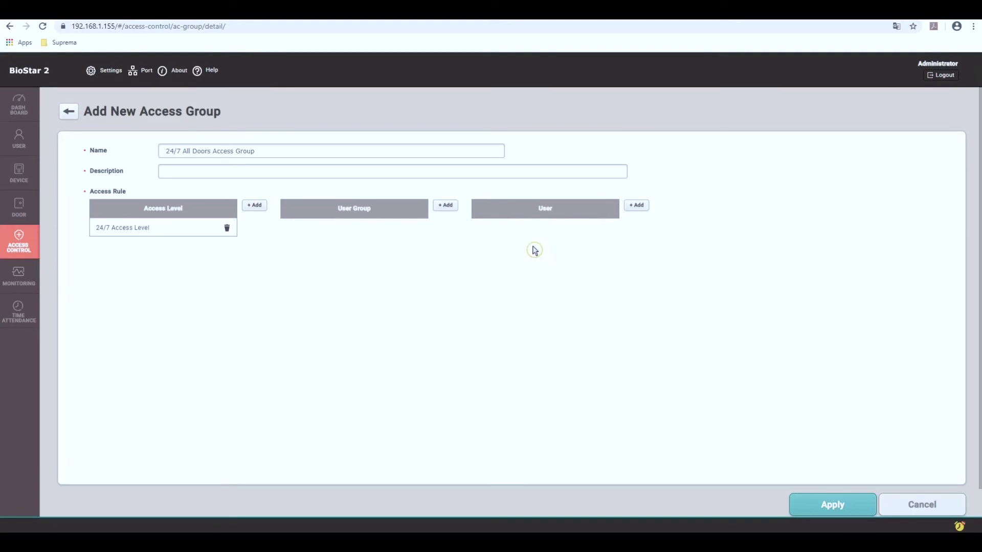
left_click(636, 206)
left_click(584, 228)
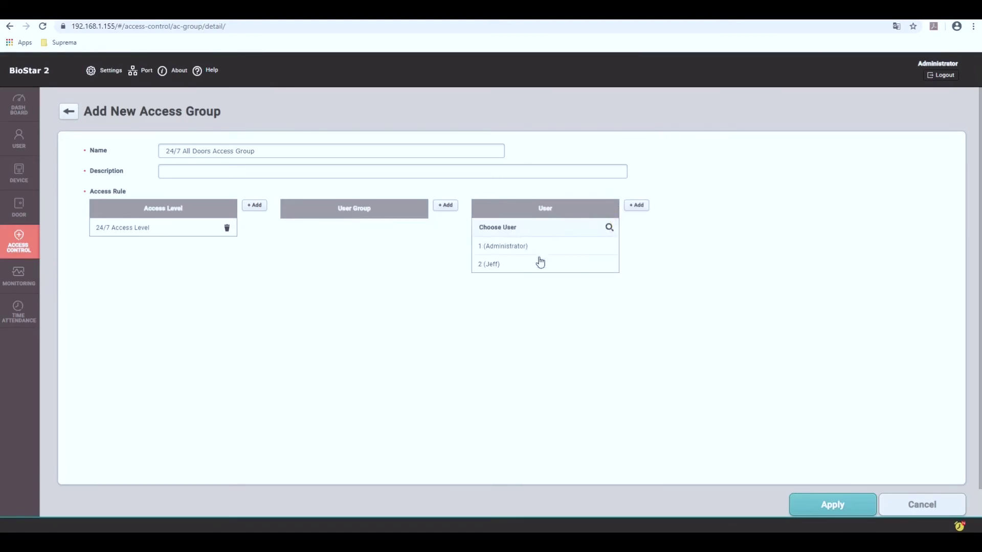
left_click(489, 265)
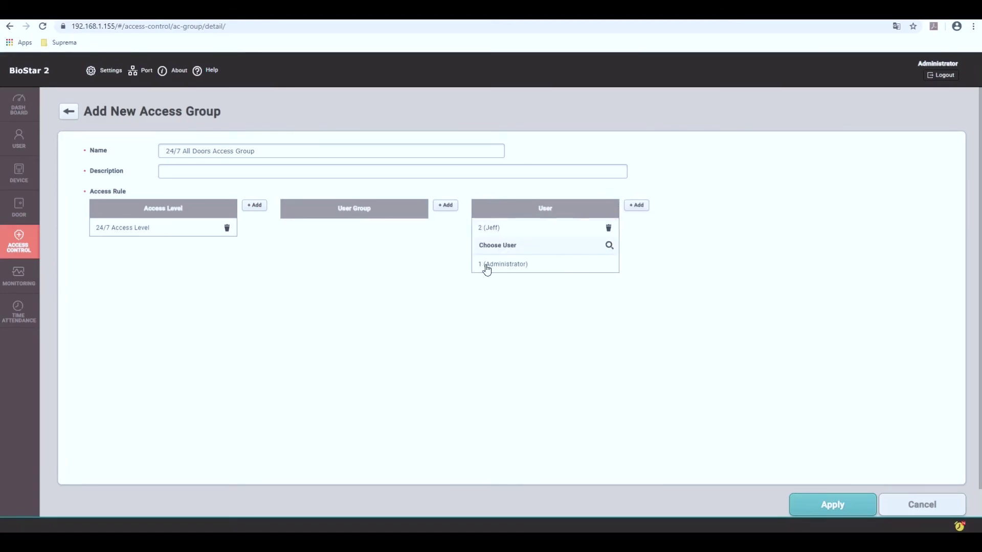
left_click(826, 509)
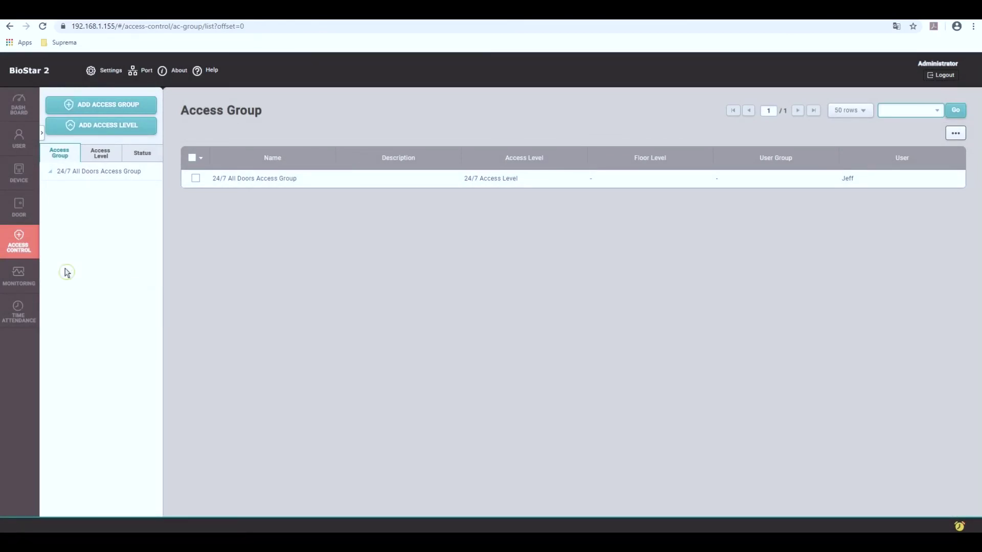
Show the Real-time Log under Monitoring to watch live door events and alarms.
left_click(19, 276)
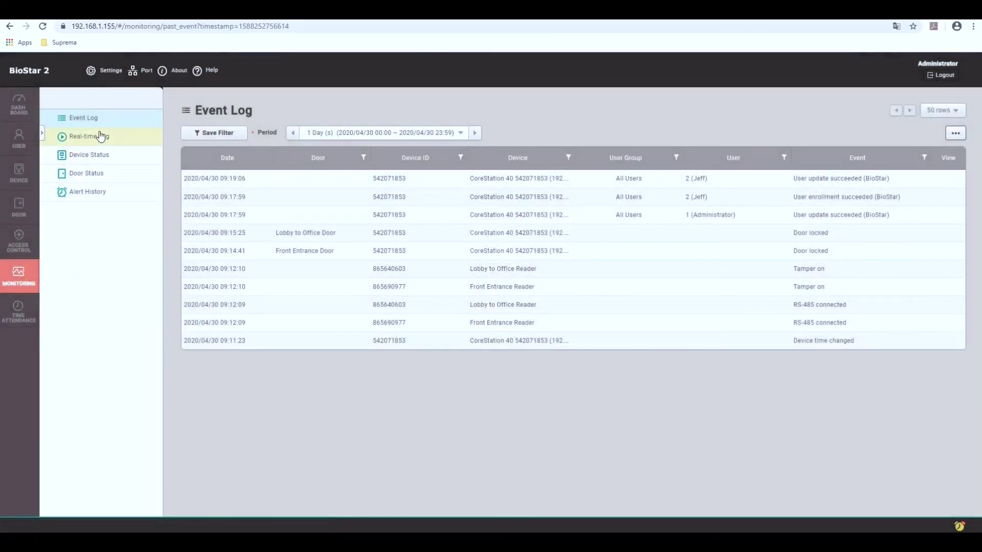
left_click(101, 136)
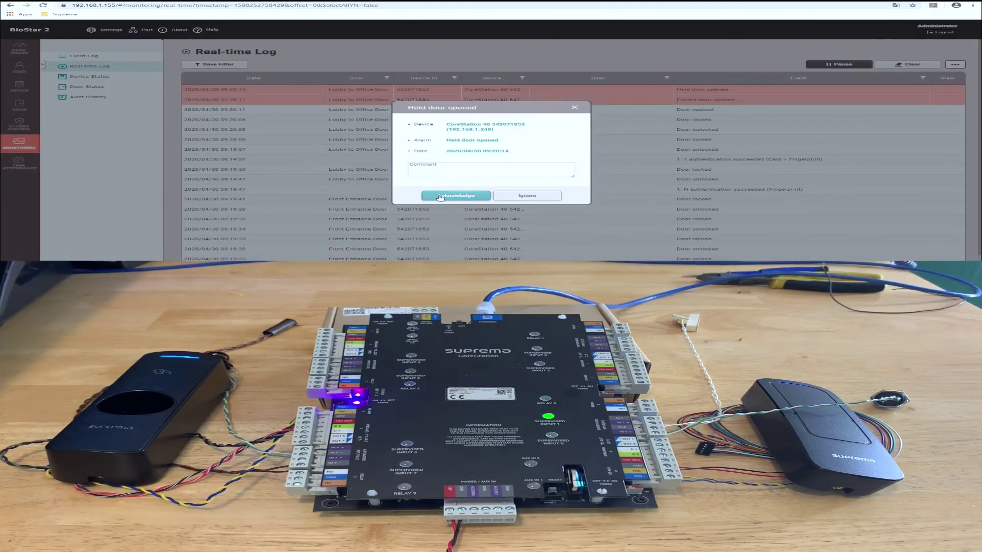
Acknowledge both Held door opened alarms in the real-time log.
left_click(440, 197)
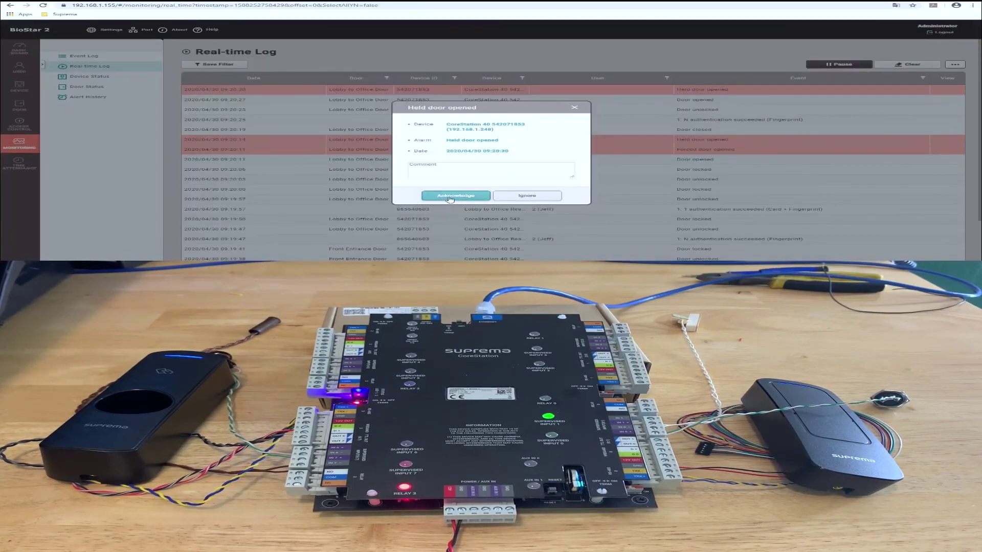
left_click(451, 197)
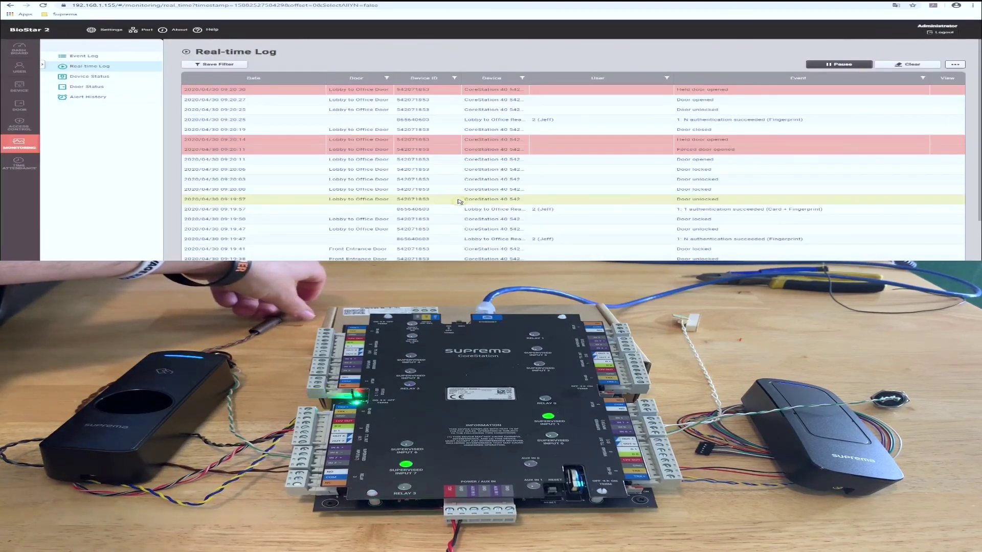